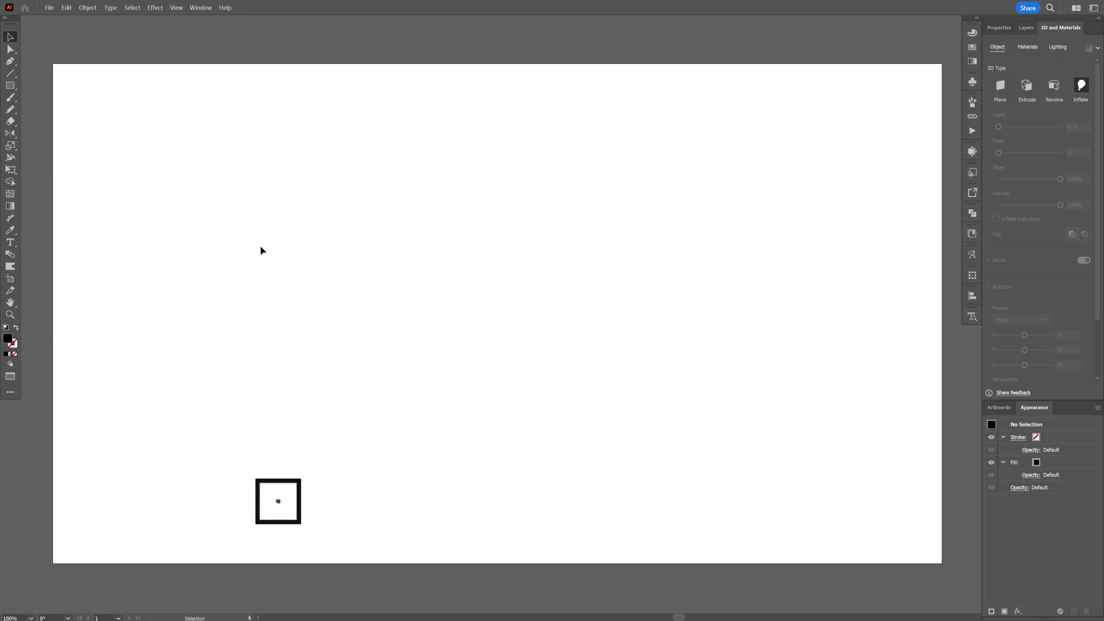
# Step: Add the text PAN TER on two lines and choose the Stratos Black font for it
pyautogui.click(10, 242)
pyautogui.click(426, 268)
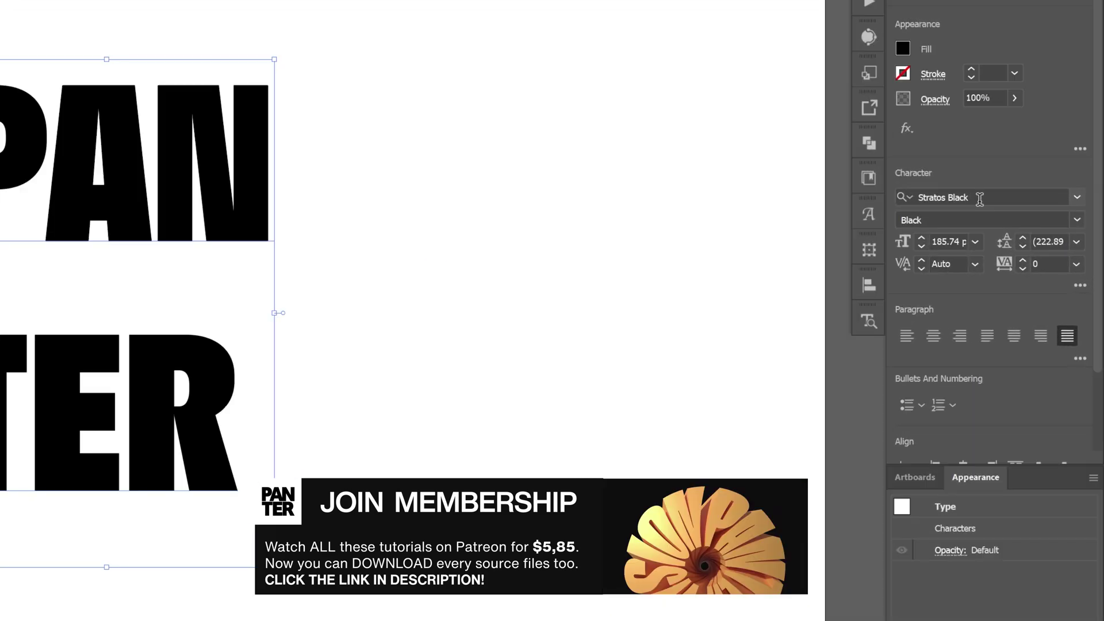
pyautogui.click(1027, 268)
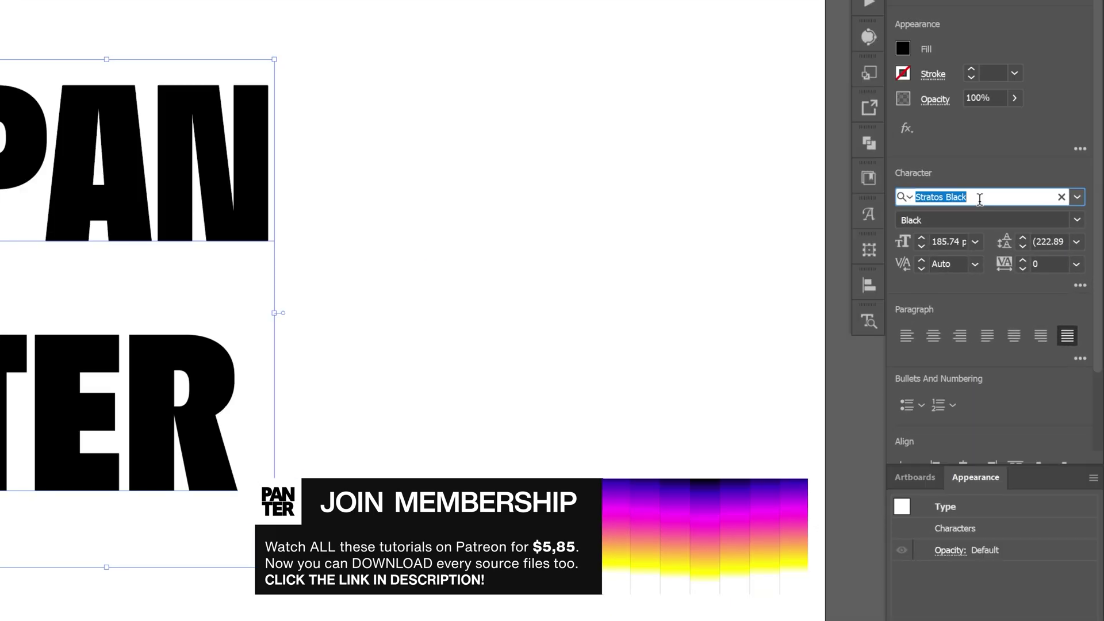
# Step: Convert the PAN TER text to outlines and ungroup it into separate letter shapes
pyautogui.hotkey('ctrl', '+')
pyautogui.rightClick(110, 168)
pyautogui.click(171, 395)
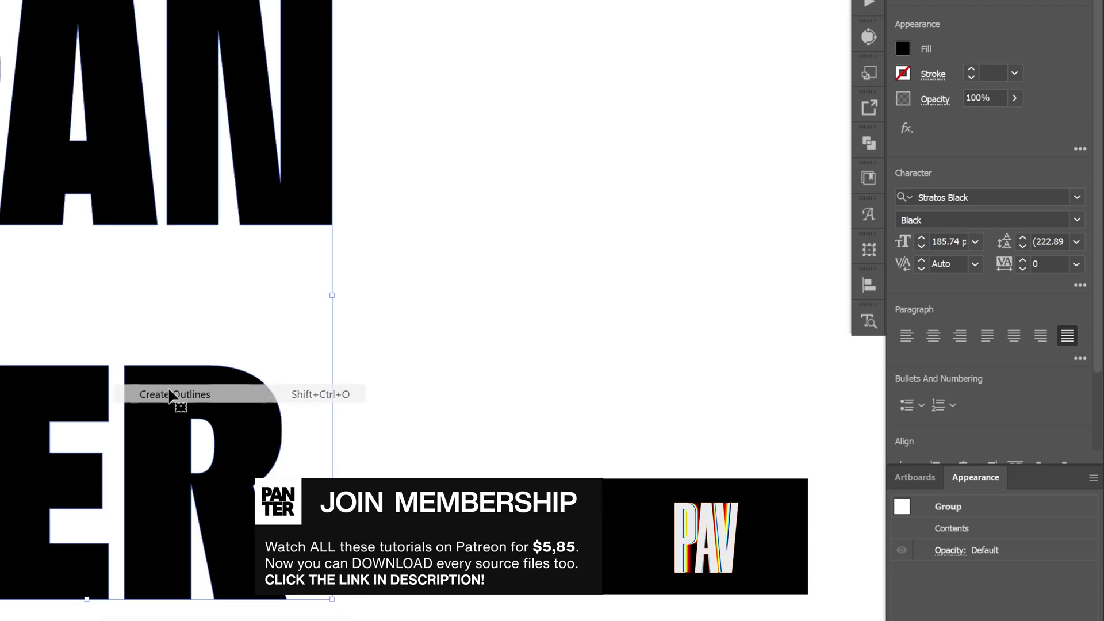
pyautogui.rightClick(173, 403)
pyautogui.click(237, 191)
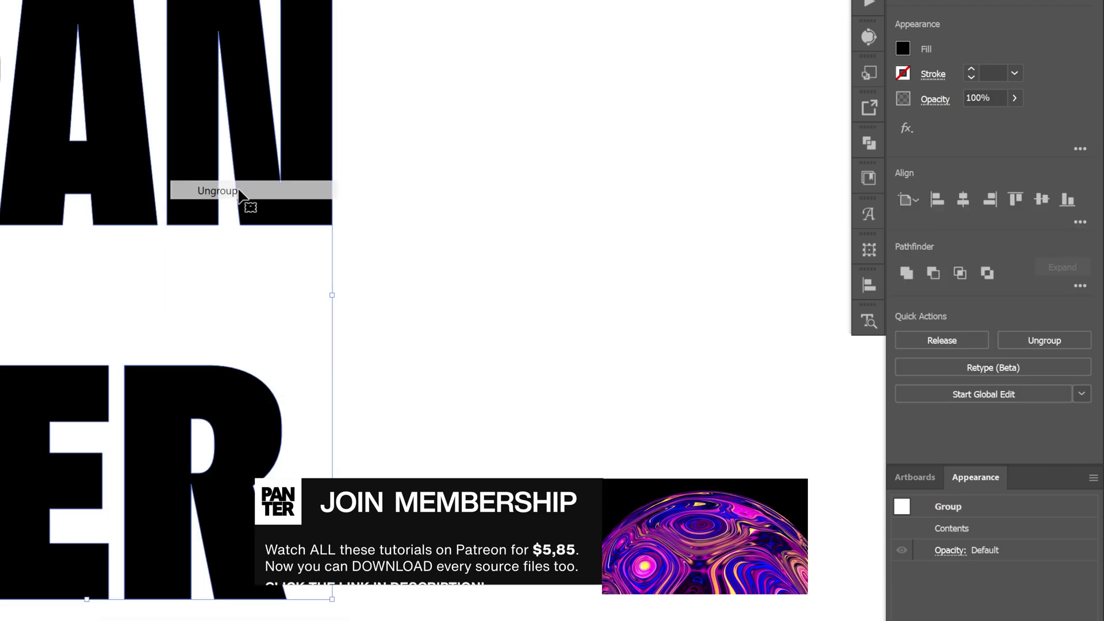
# Step: Move the TER letters up so they sit closely beneath the PAN row
pyautogui.moveTo(128, 315); pyautogui.dragTo(452, 448)
pyautogui.moveTo(391, 368); pyautogui.dragTo(389, 273)
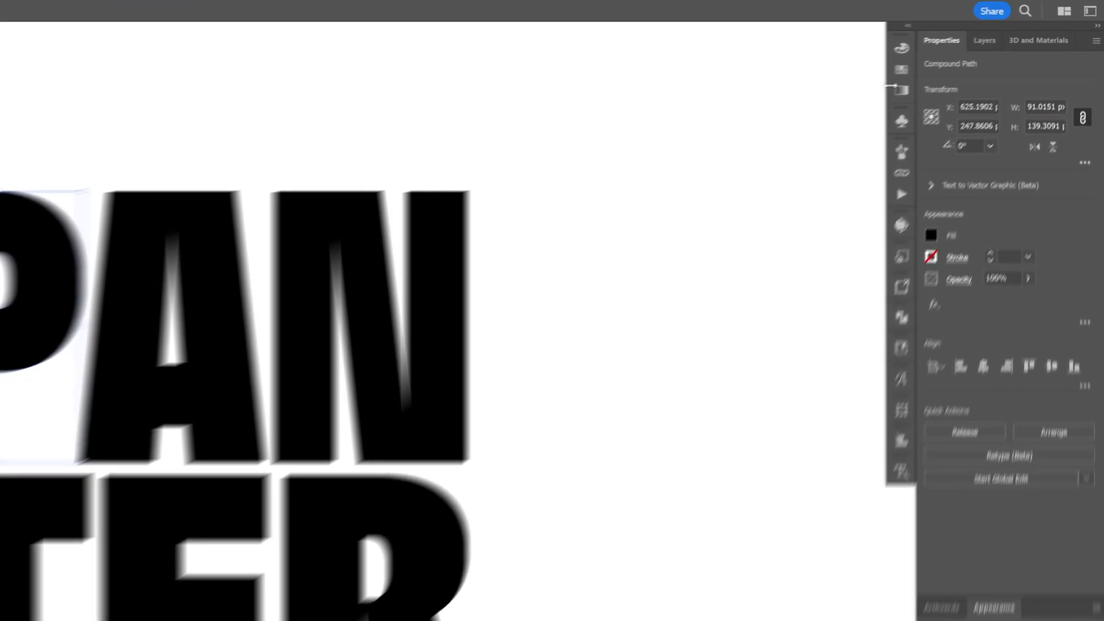
# Step: Fill the letters with different swatches: P purple, A red-orange, N light orange, T green, E pink and R blue
pyautogui.click(902, 70)
pyautogui.click(759, 119)
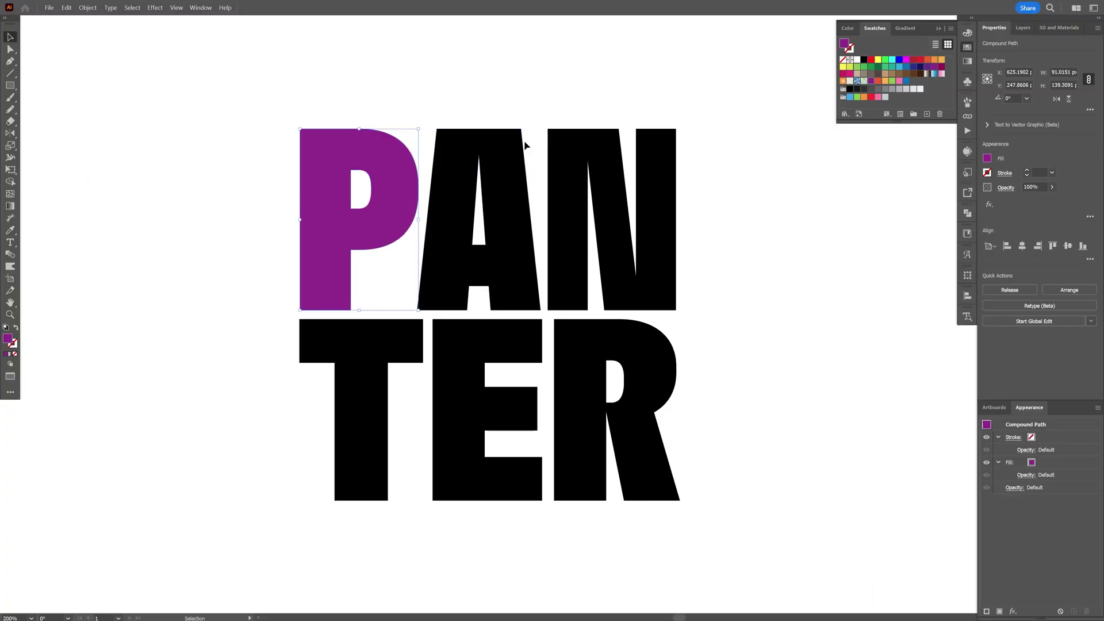
pyautogui.click(506, 172)
pyautogui.click(878, 80)
pyautogui.click(656, 190)
pyautogui.click(885, 81)
pyautogui.click(368, 345)
pyautogui.click(891, 81)
pyautogui.click(460, 374)
pyautogui.click(899, 81)
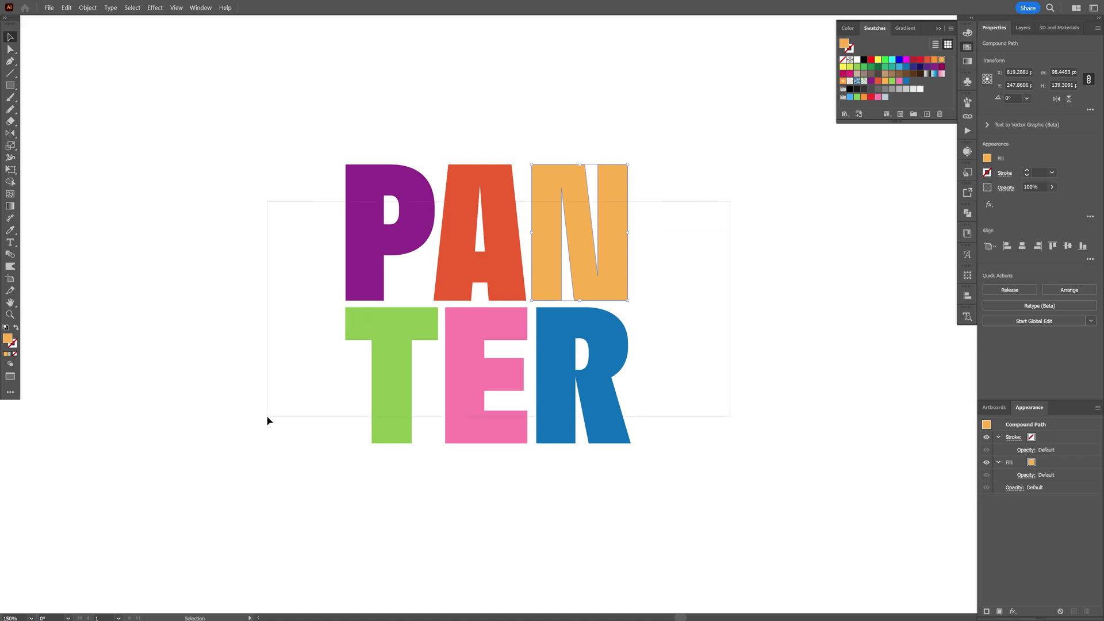
# Step: Group all coloured letters, centre the group horizontally and vertically on the artboard, and put the swatches away
pyautogui.press('a')
pyautogui.hotkey('ctrl', 'a')
pyautogui.hotkey('ctrl', 'g')
pyautogui.press('v')
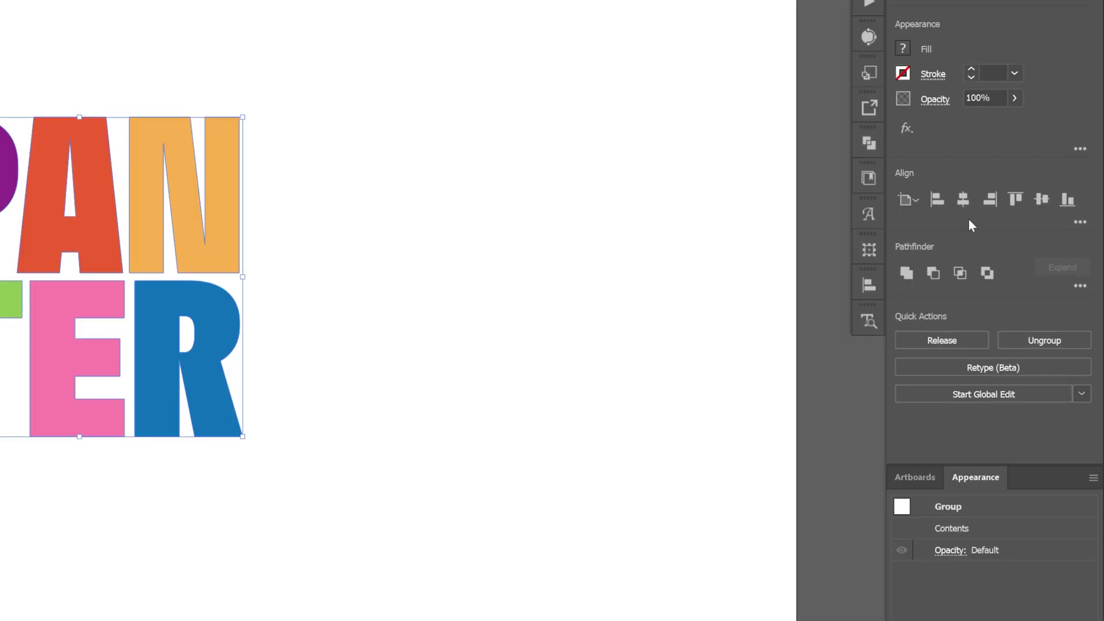
pyautogui.click(1022, 246)
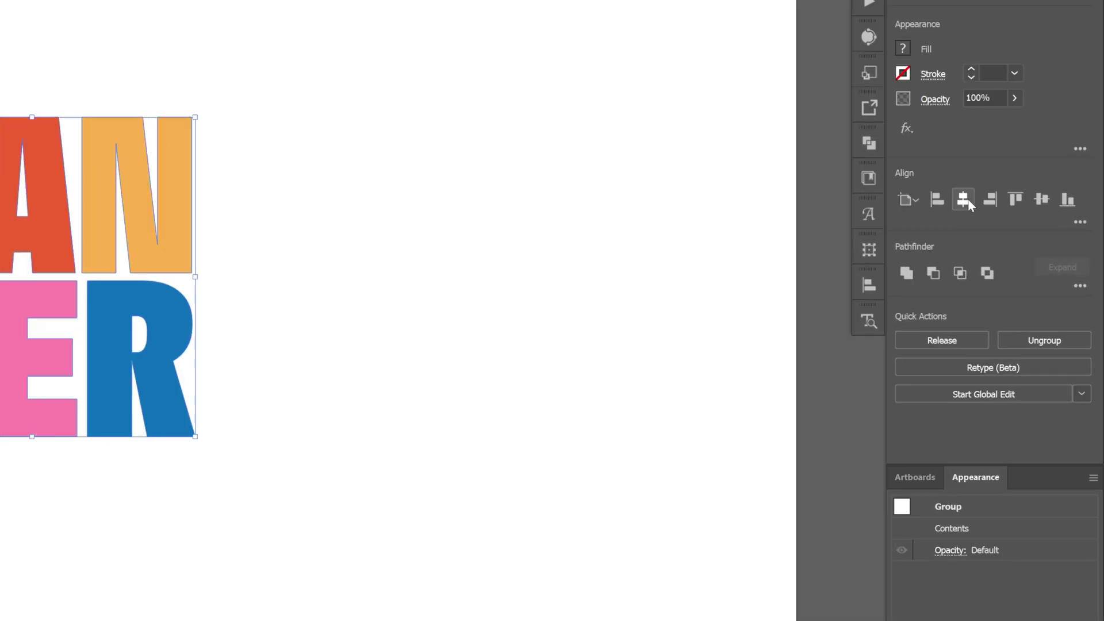
pyautogui.click(1041, 200)
pyautogui.click(566, 206)
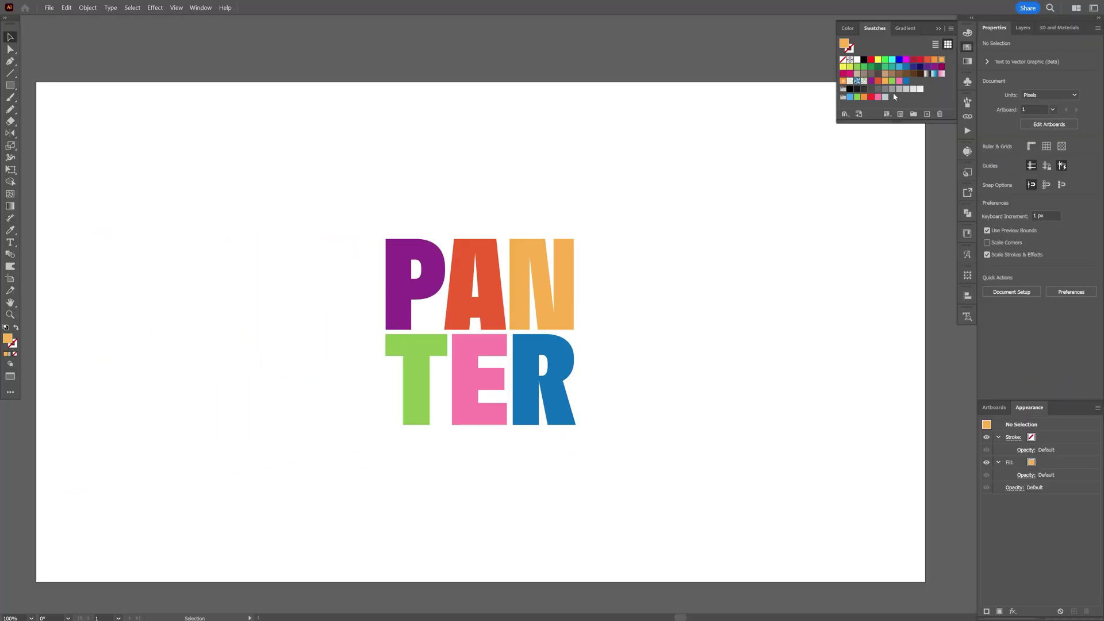
pyautogui.click(940, 29)
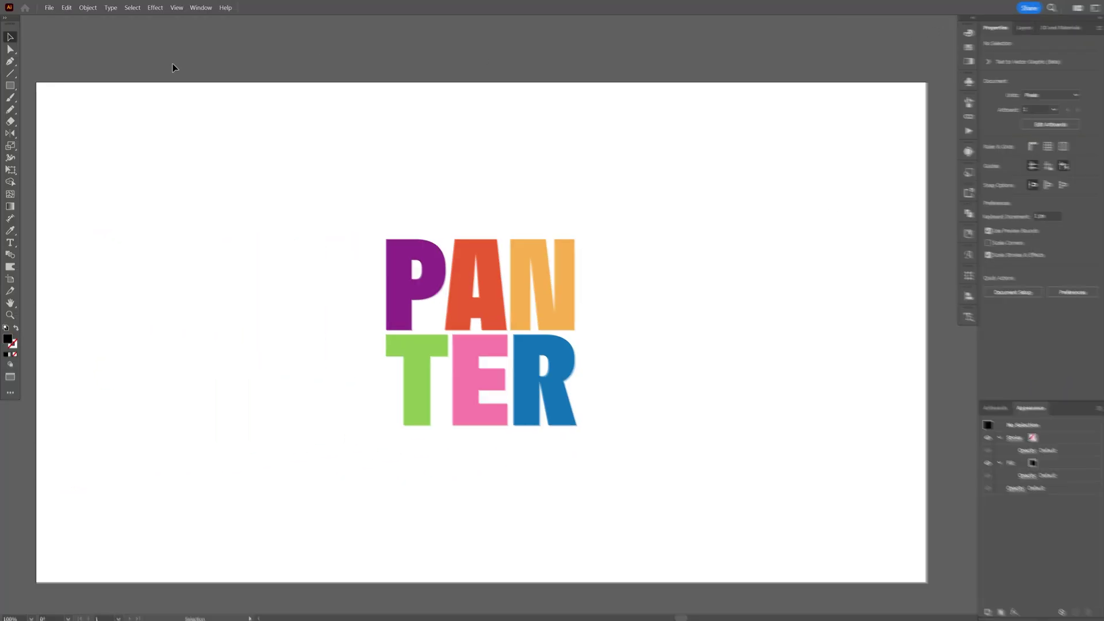
# Step: Draw a black 1366 x 768 px rectangle covering the whole artboard and send it behind the letters
pyautogui.click(9, 85)
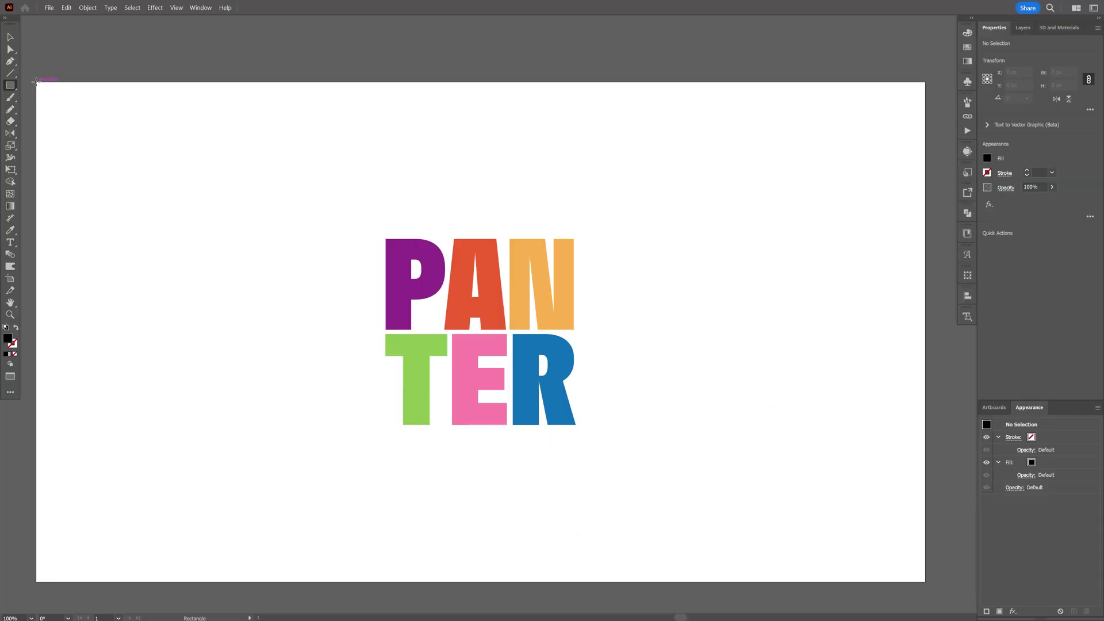
pyautogui.moveTo(37, 82); pyautogui.dragTo(925, 581)
pyautogui.press('v')
pyautogui.rightClick(534, 254)
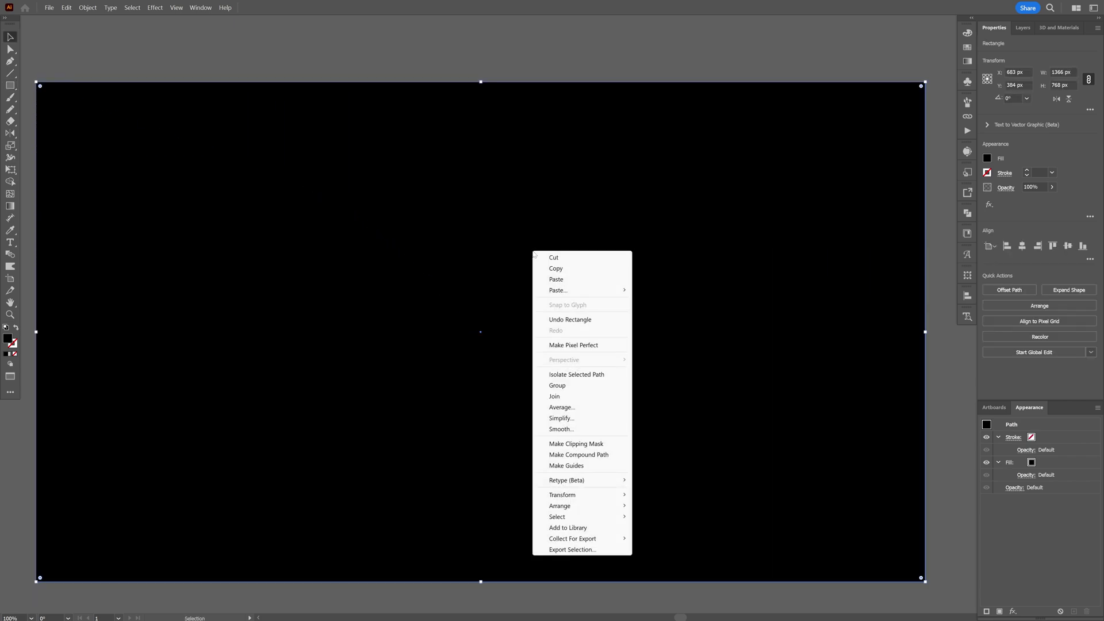
pyautogui.moveTo(604, 506)
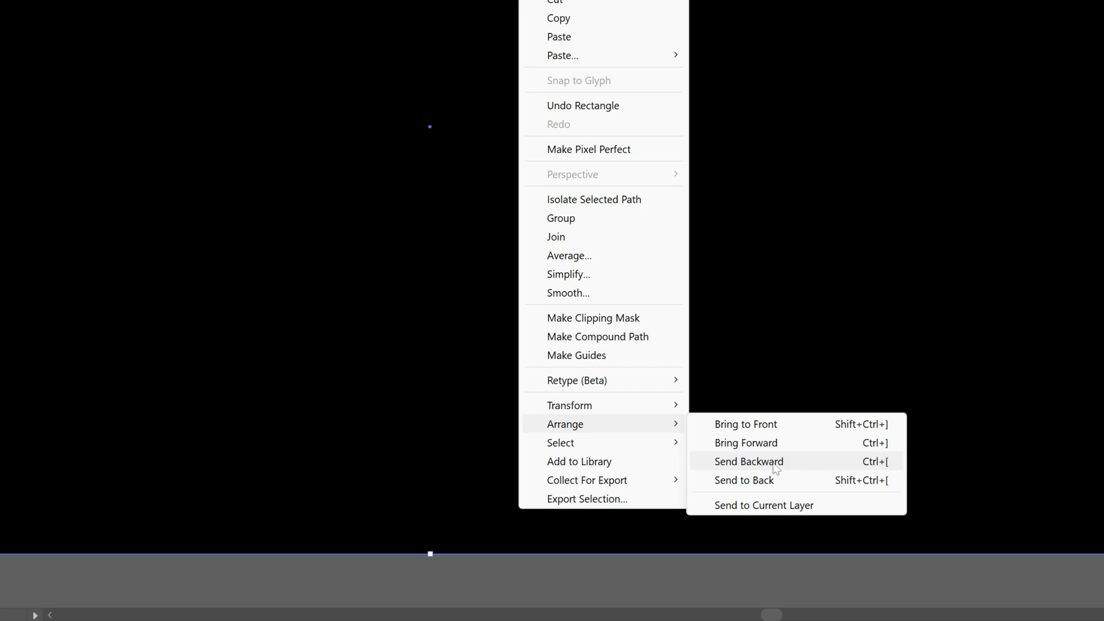
pyautogui.click(774, 481)
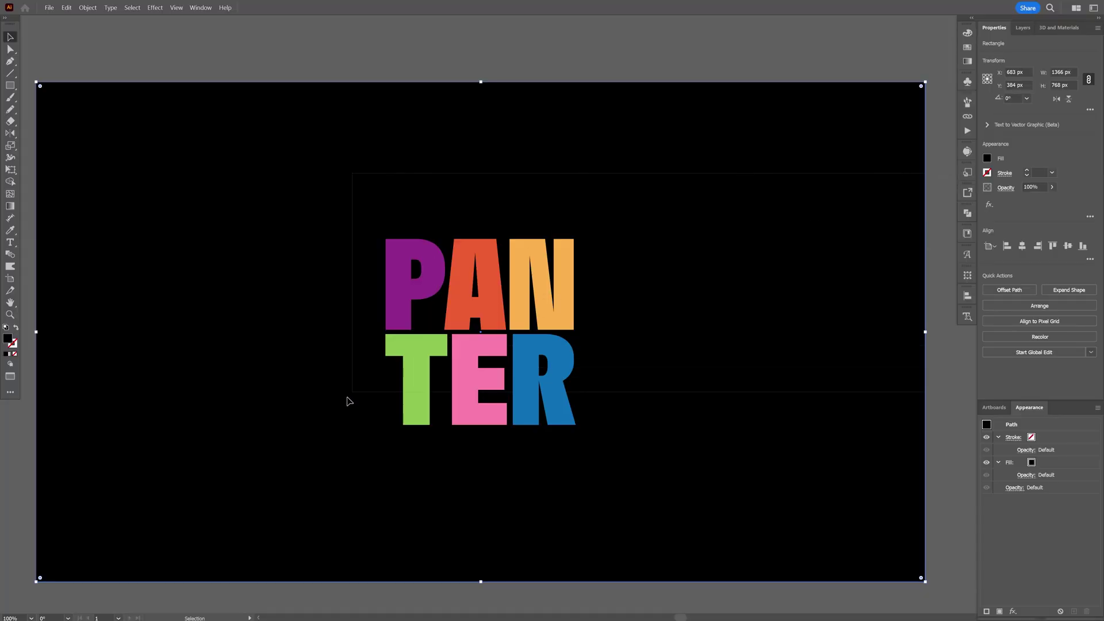
# Step: Divide the background rectangle and all the letters with the Divide pathfinder
pyautogui.hotkey('ctrl', 'a')
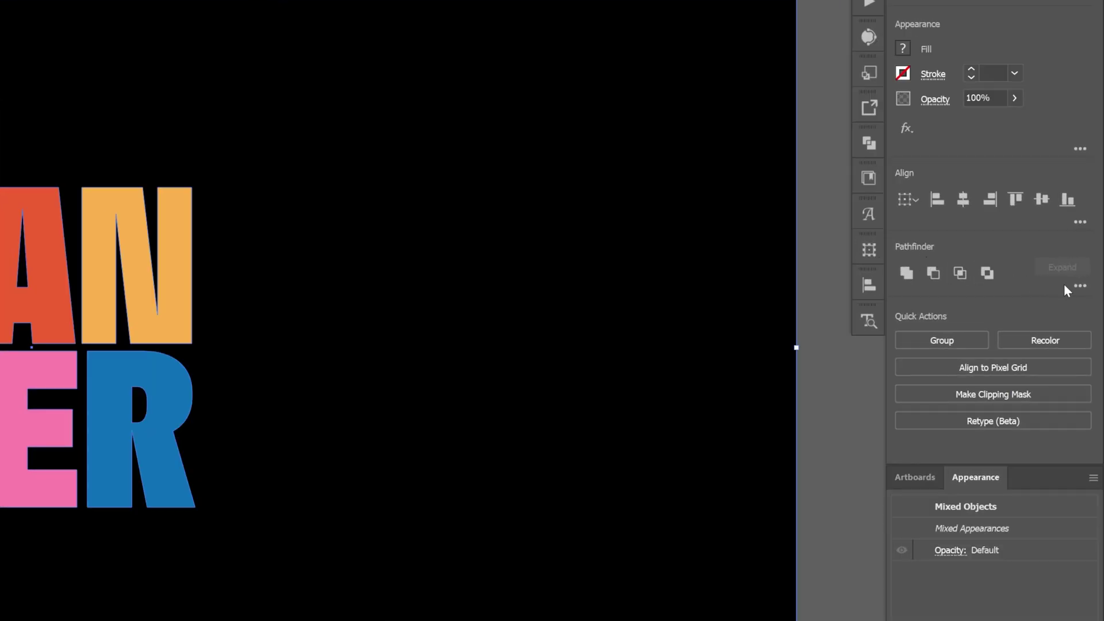
pyautogui.click(1080, 286)
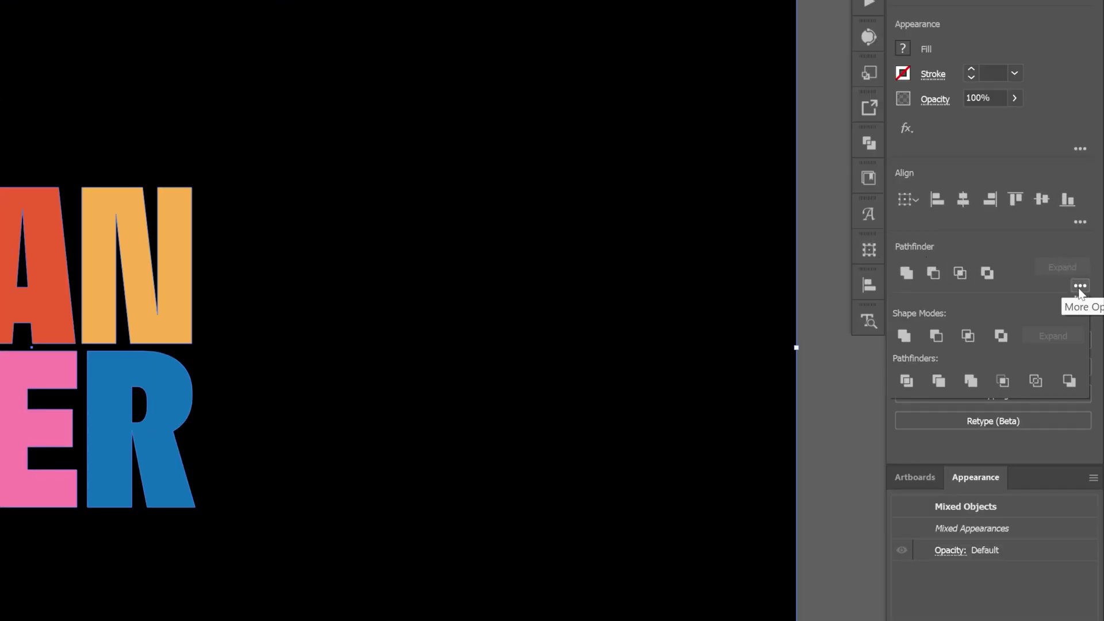
pyautogui.click(906, 381)
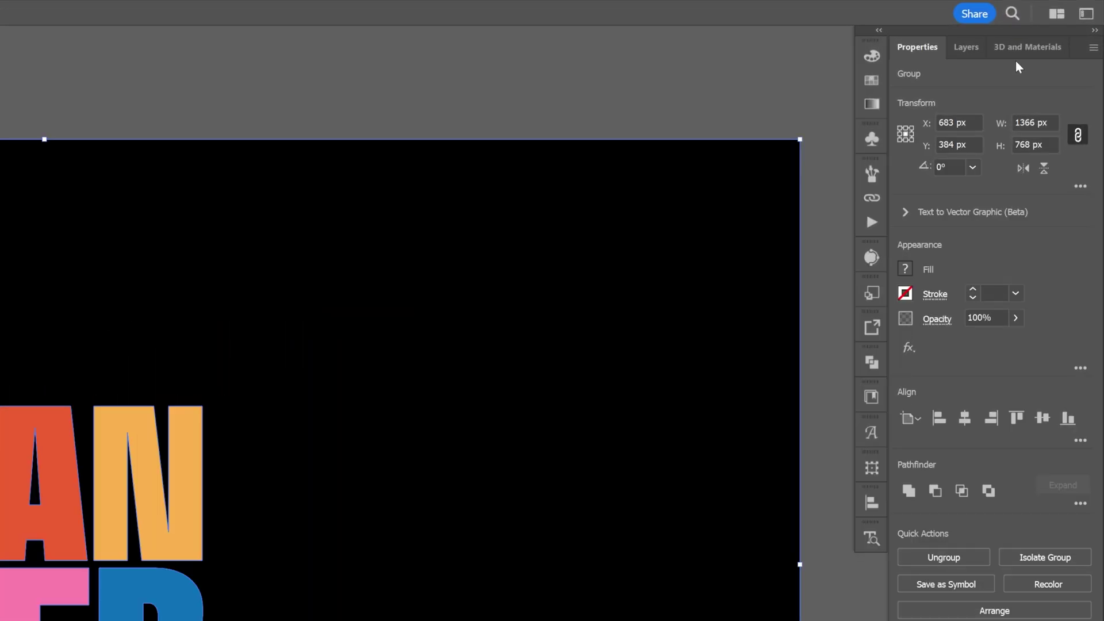
# Step: Apply the 3D Inflate effect to the divided artwork and set its depth to 0 px
pyautogui.click(1020, 50)
pyautogui.click(1063, 151)
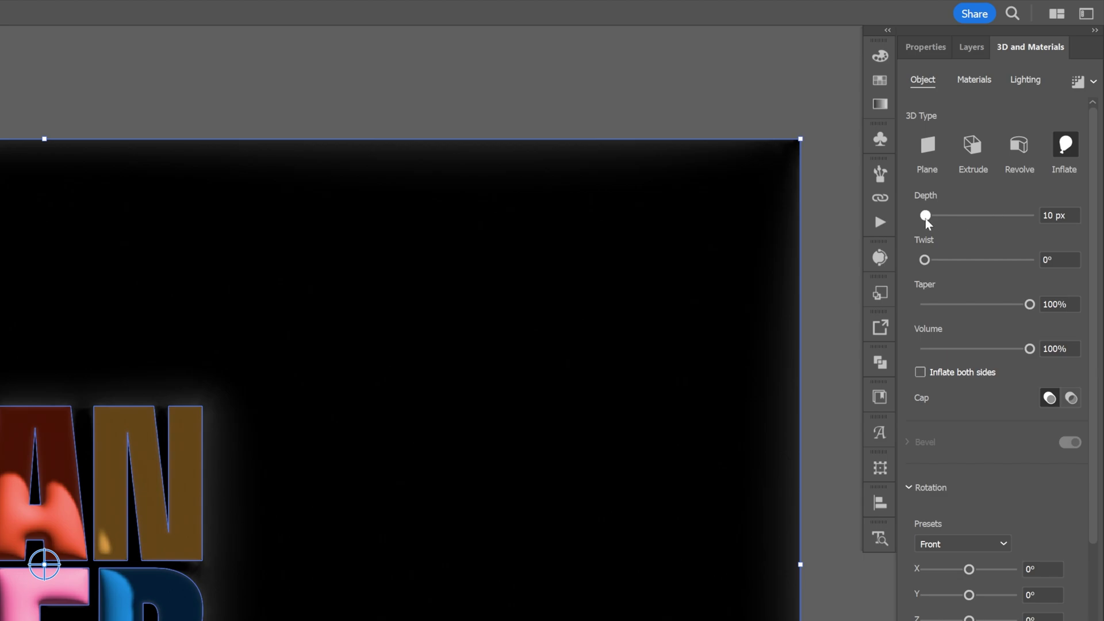
pyautogui.moveTo(927, 225); pyautogui.dragTo(922, 224)
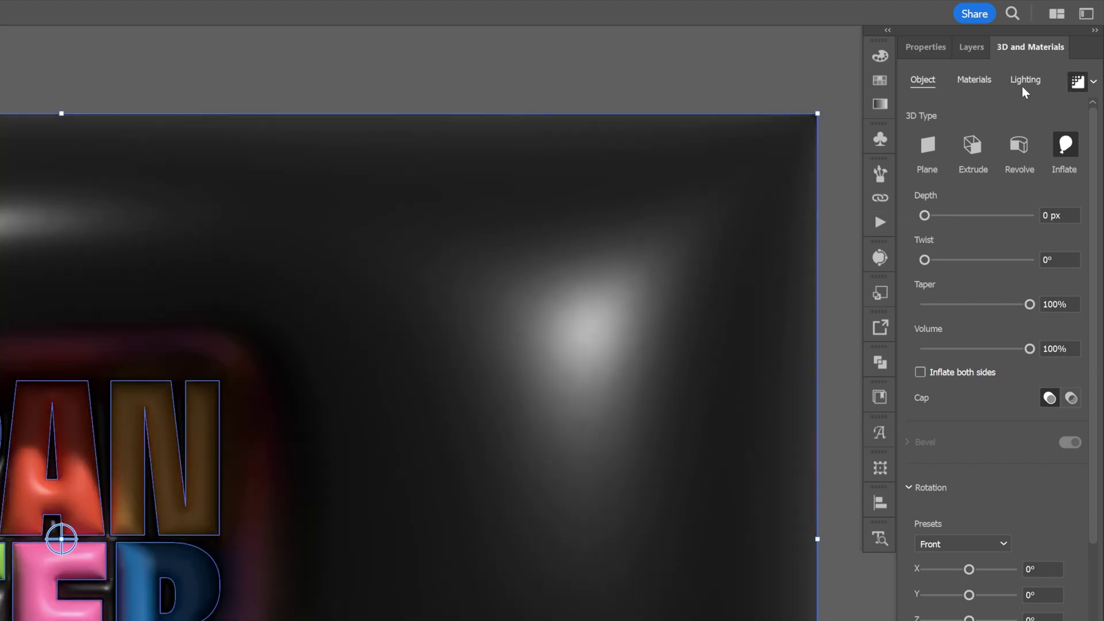
pyautogui.keyDown('alt'); pyautogui.scroll(2, 165, 535); pyautogui.keyUp('alt')
pyautogui.moveTo(191, 508); pyautogui.dragTo(285, 505)
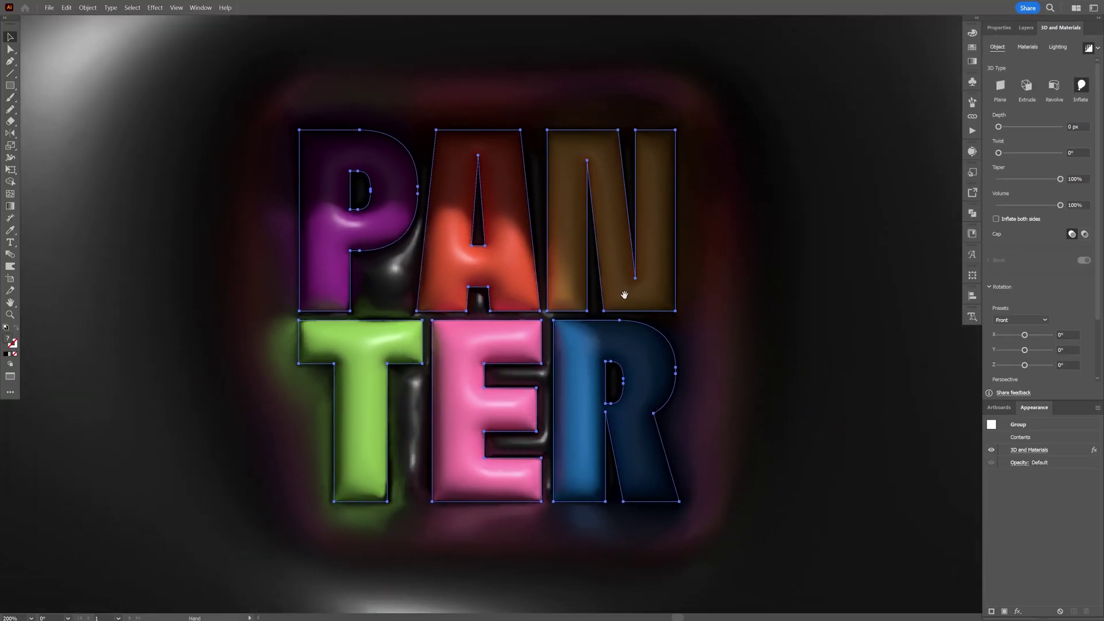
pyautogui.hotkey('ctrl', '1')
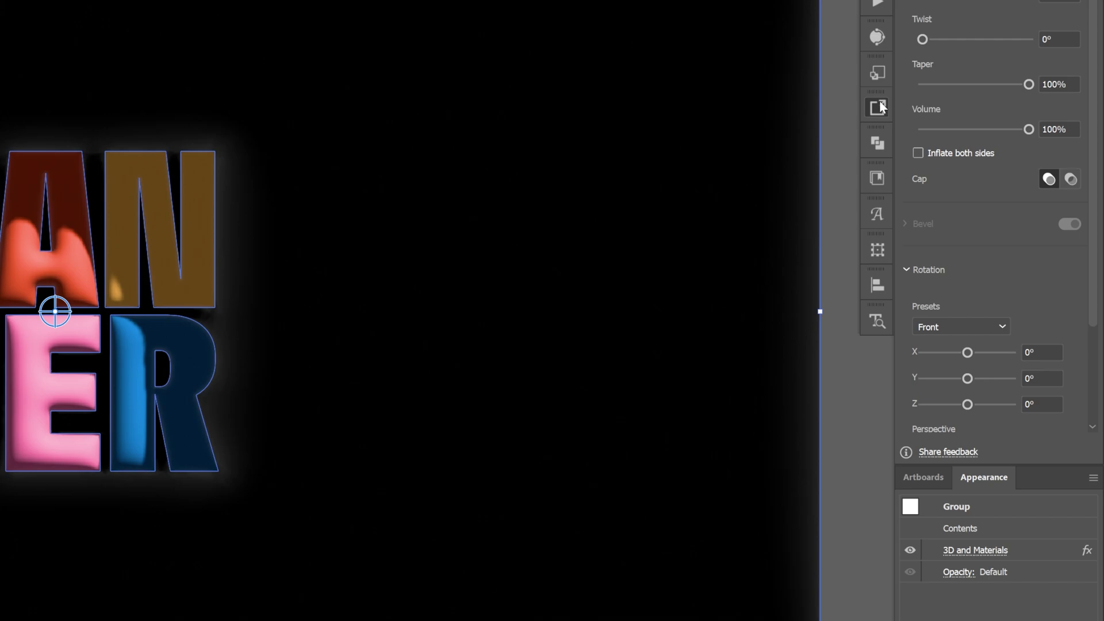
# Step: Open Asset Export and add the inflated artwork to it as an asset
pyautogui.click(972, 193)
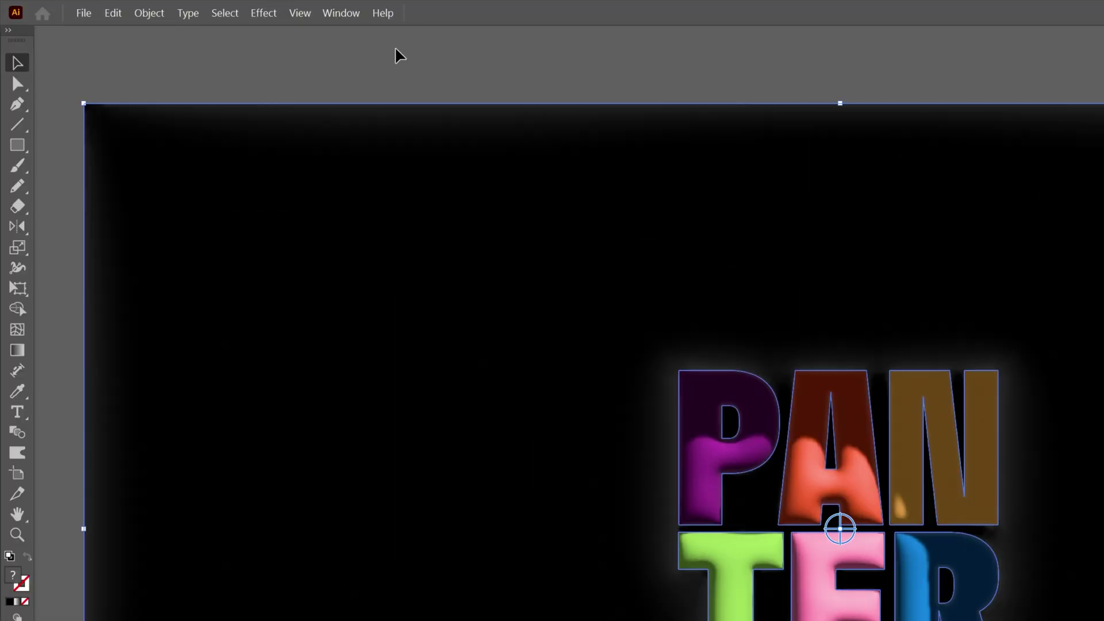
pyautogui.click(350, 14)
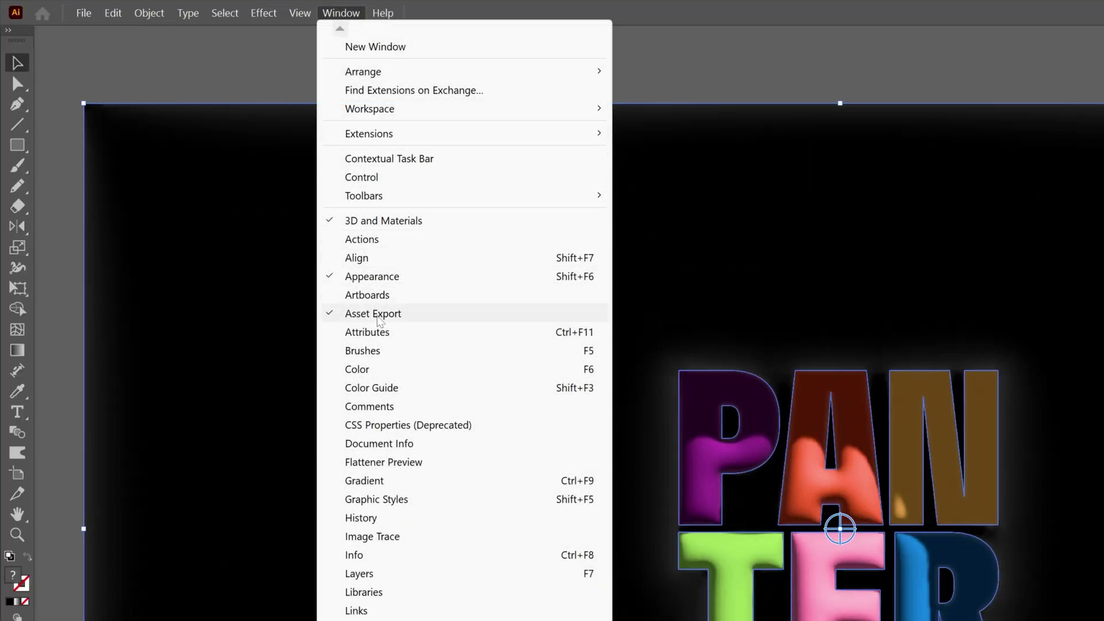
pyautogui.click(374, 314)
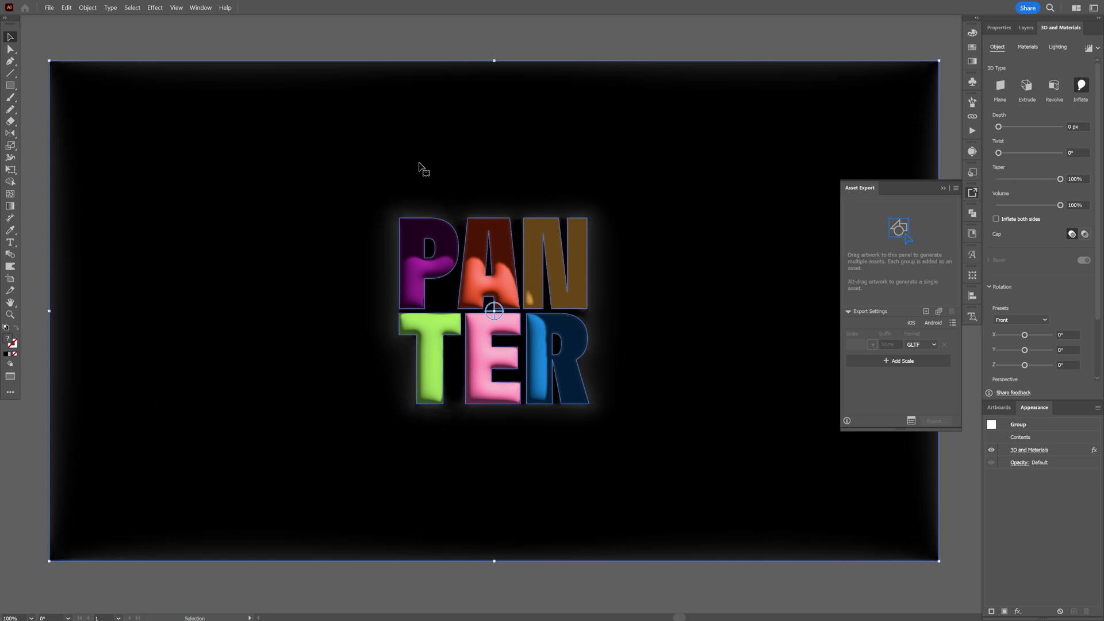
pyautogui.moveTo(418, 166); pyautogui.dragTo(827, 225)
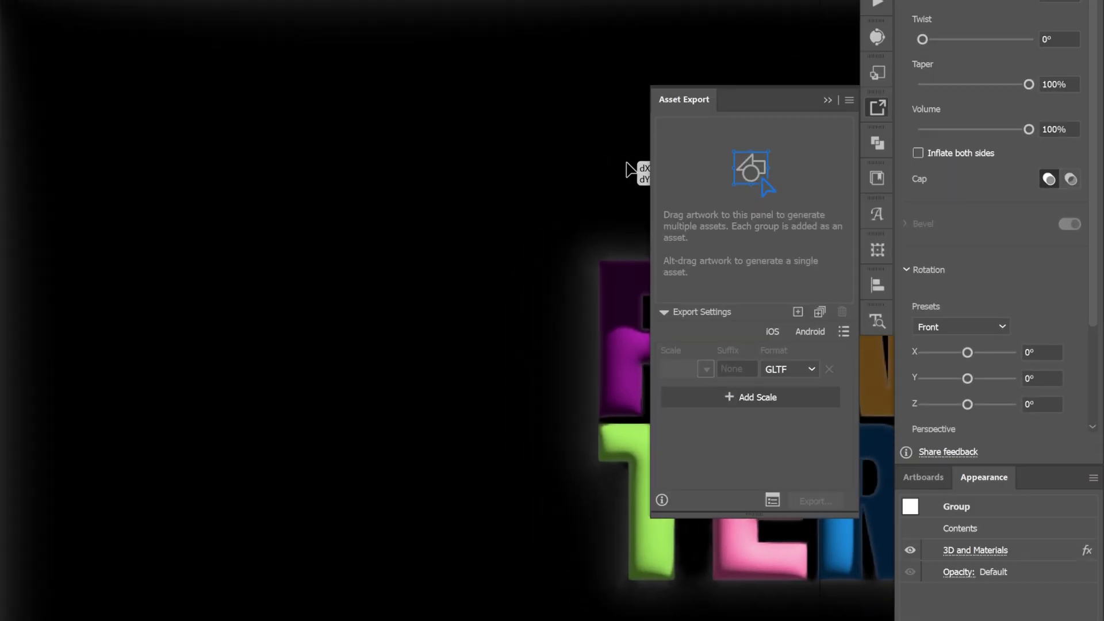
pyautogui.moveTo(627, 163); pyautogui.dragTo(727, 177)
# Step: Export the inflated artwork asset in GLTF format
pyautogui.click(795, 371)
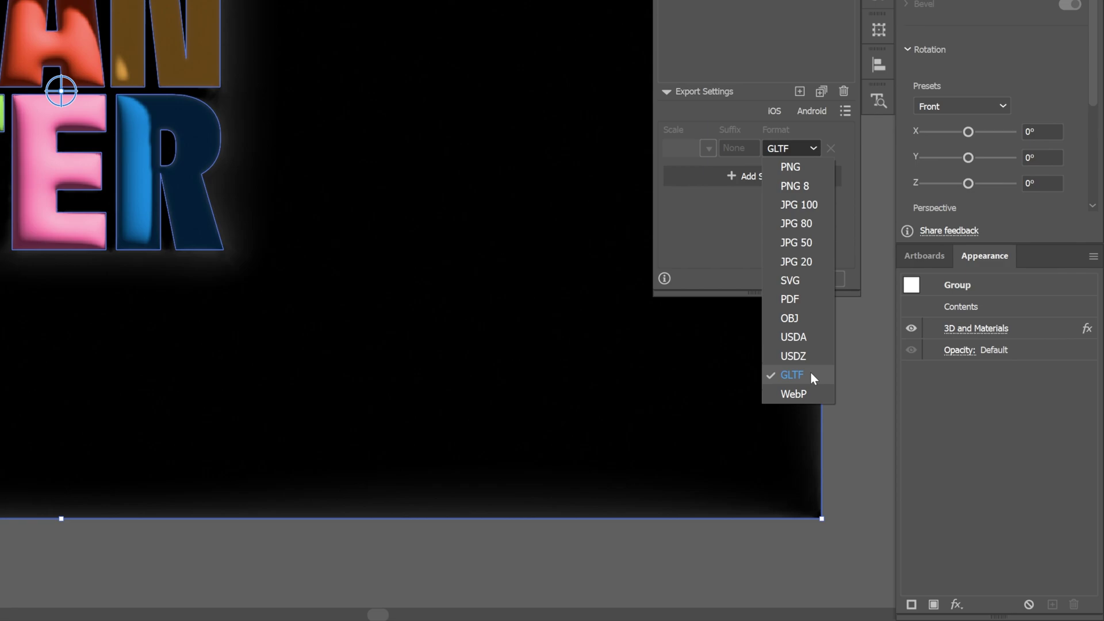
pyautogui.click(812, 595)
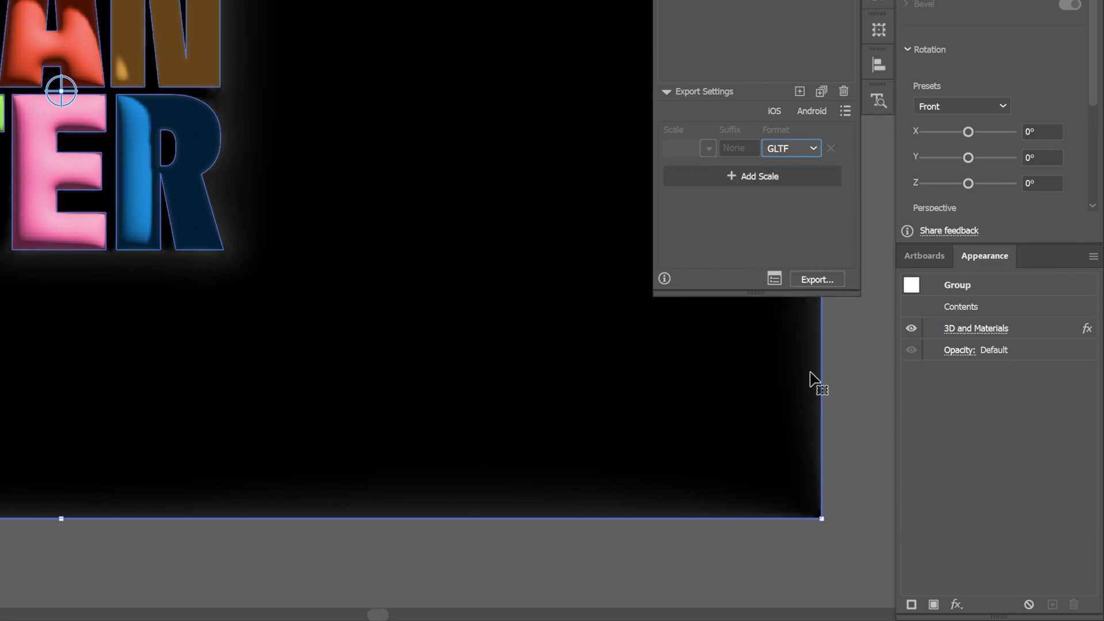
pyautogui.click(827, 276)
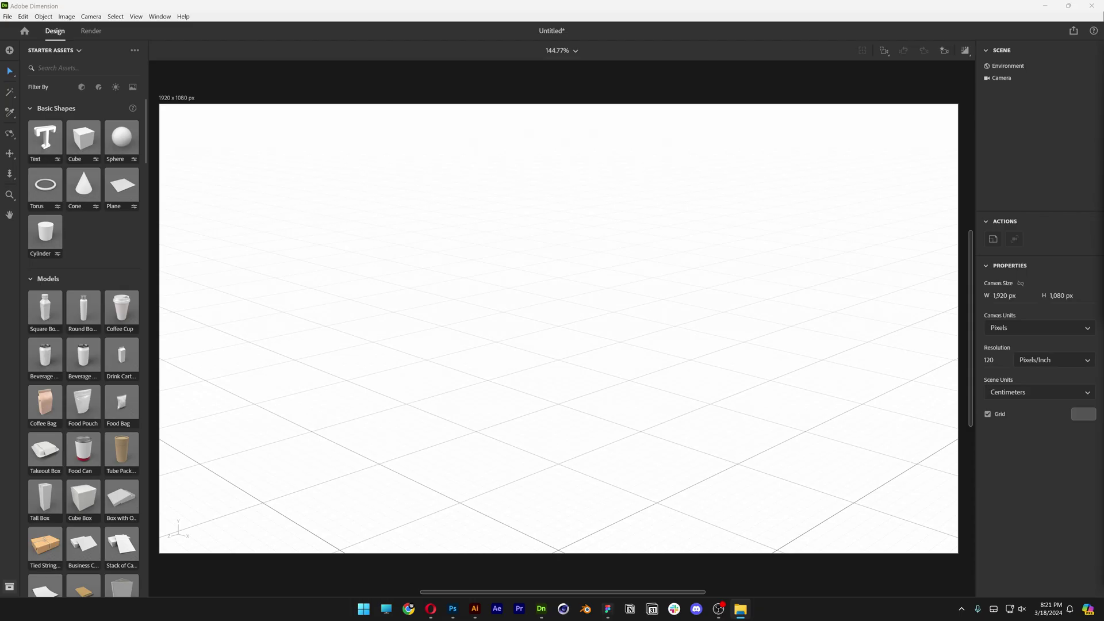
# Step: In Adobe Dimension, import the Asset 2 model from the GLTF folder inside New 4 into the scene
pyautogui.moveTo(1103, 92); pyautogui.dragTo(724, 175)
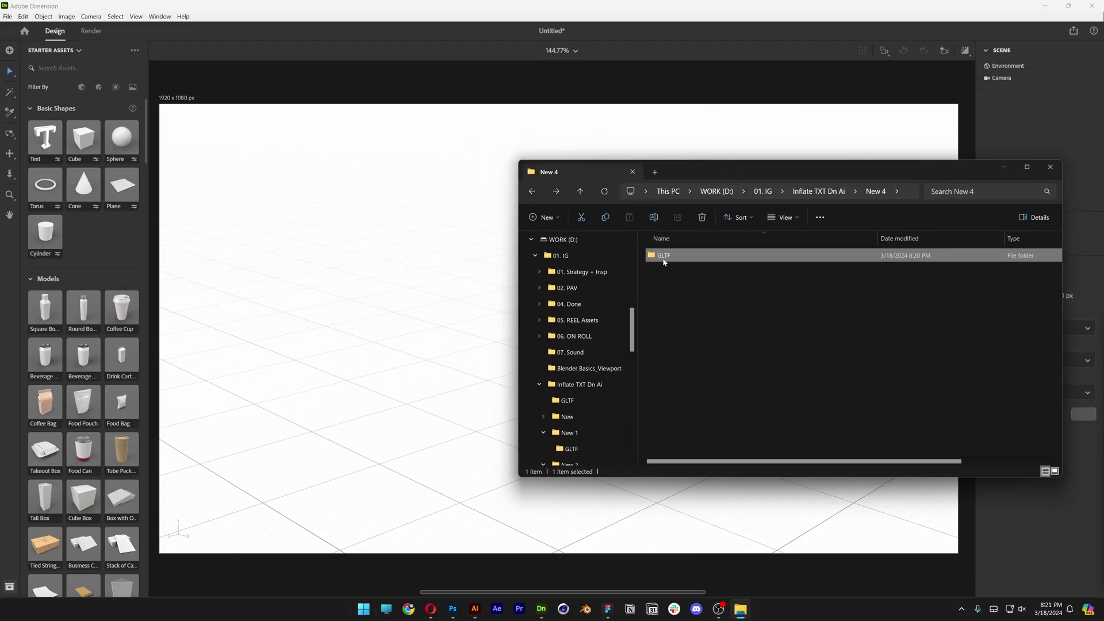
pyautogui.doubleClick(665, 255)
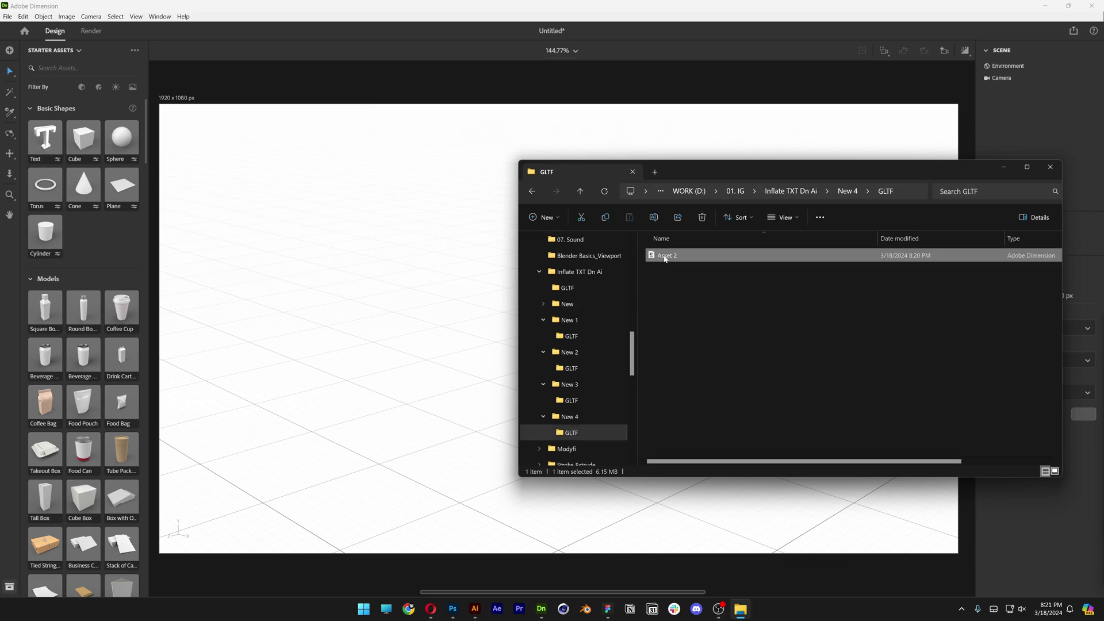
pyautogui.moveTo(662, 255); pyautogui.dragTo(389, 371)
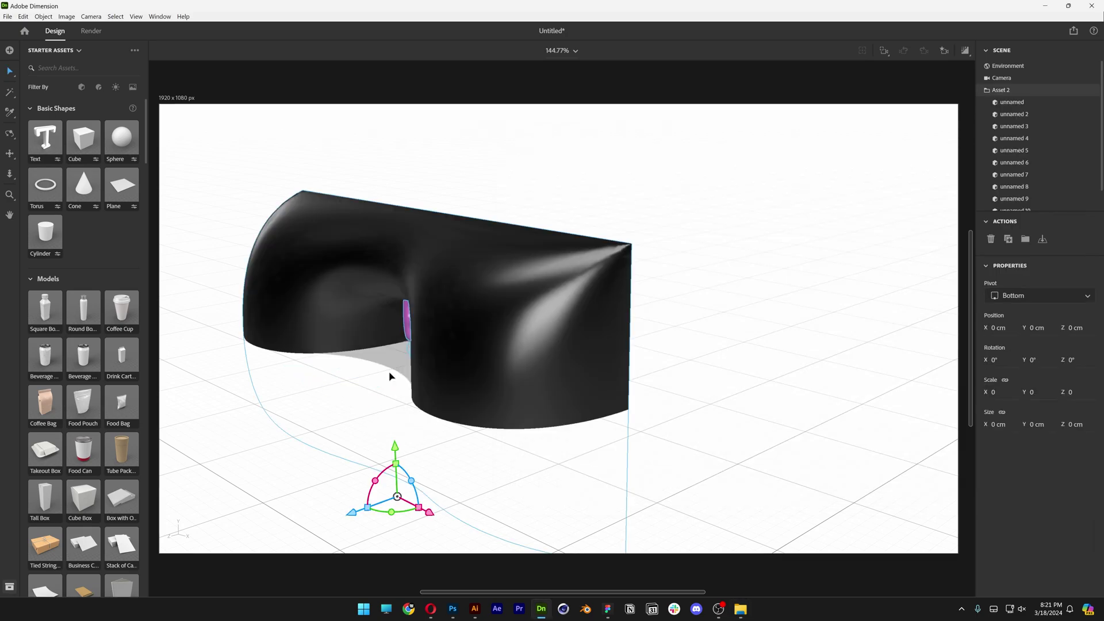
# Step: Frame the imported model, orbit the camera to face the lettering head-on, and return to the selection tool
pyautogui.press('f')
pyautogui.moveTo(507, 414); pyautogui.dragTo(507, 300)
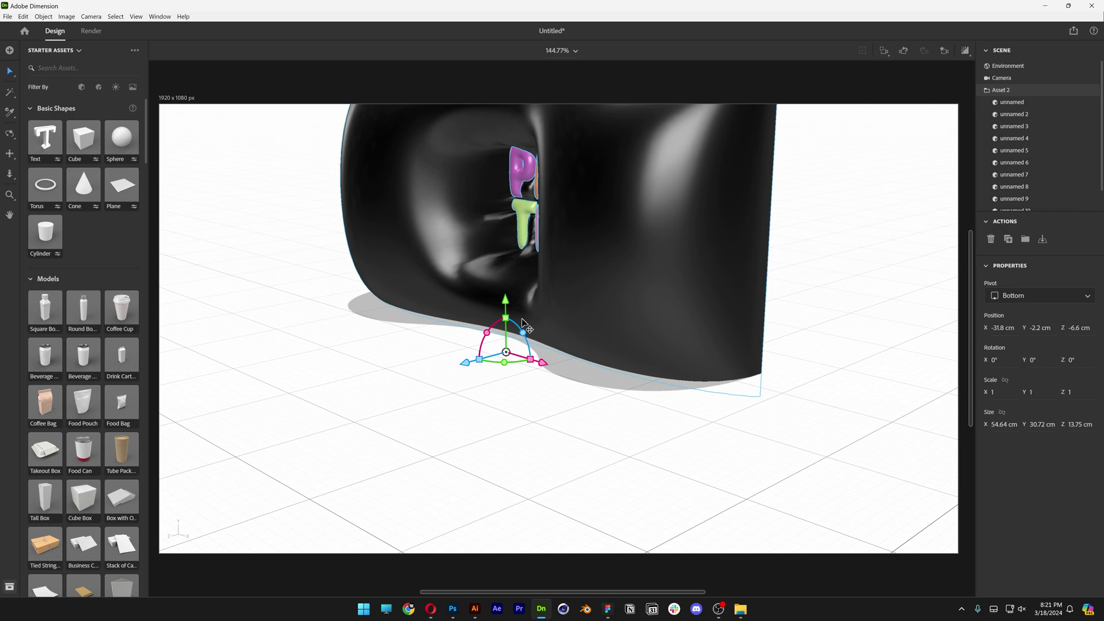
pyautogui.press('1')
pyautogui.moveTo(523, 213); pyautogui.dragTo(690, 274)
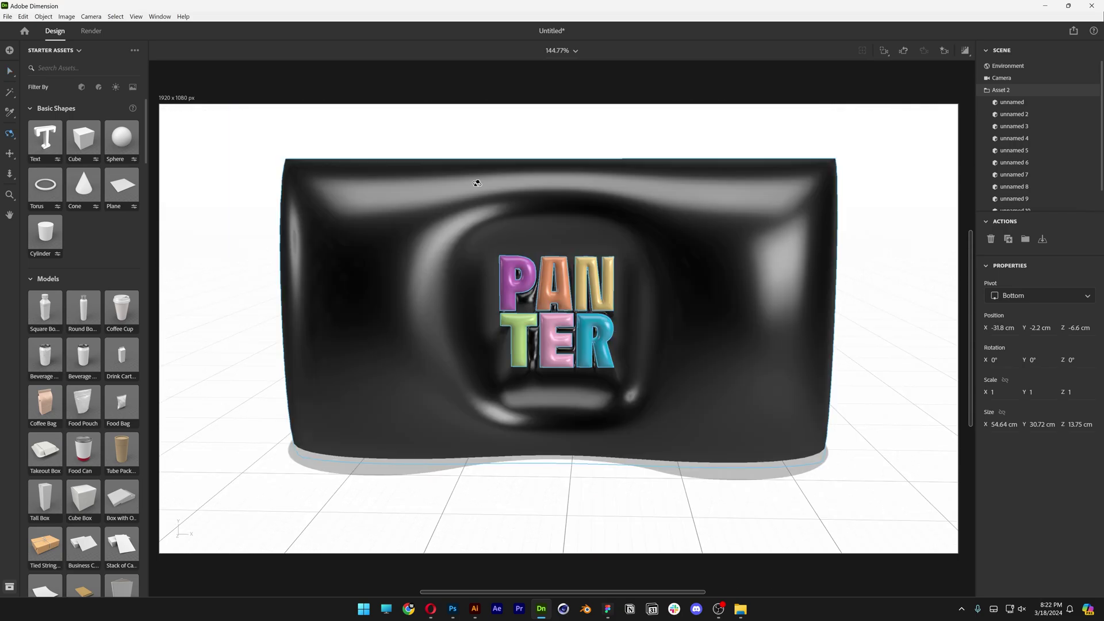
pyautogui.click(10, 71)
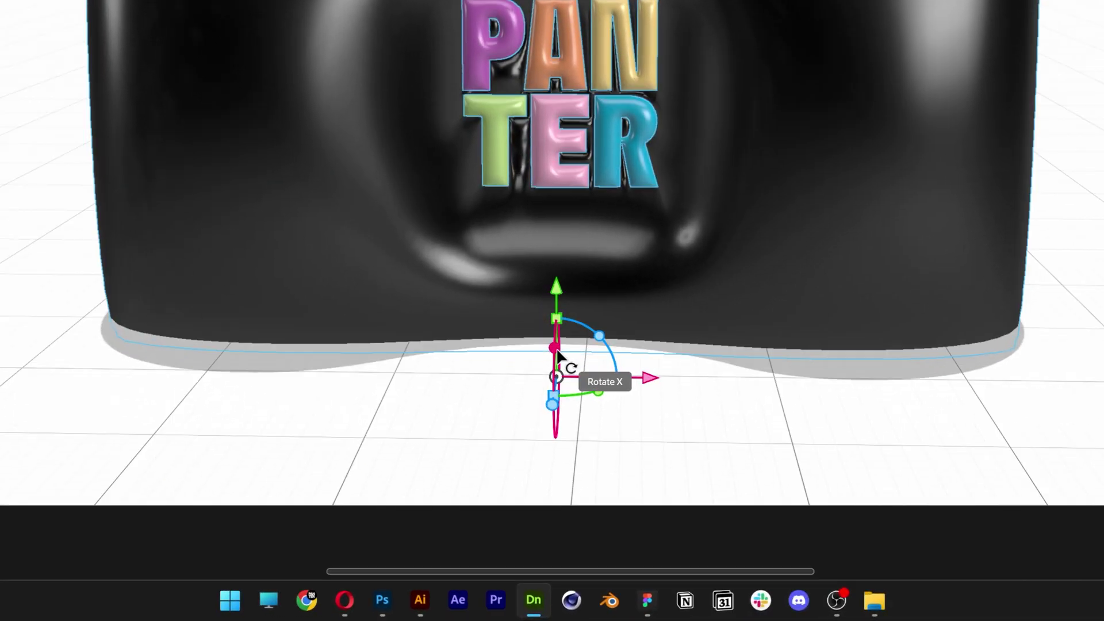
# Step: Rotate the model -90° about the X axis and raise it onto the ground plane
pyautogui.moveTo(557, 352); pyautogui.dragTo(554, 294)
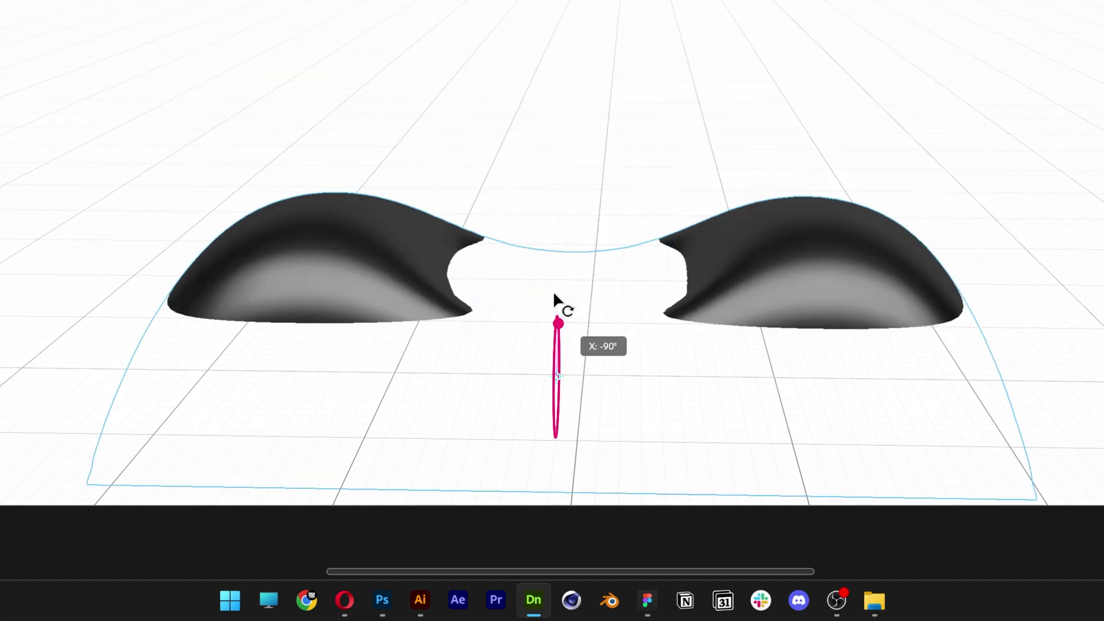
pyautogui.moveTo(553, 292); pyautogui.dragTo(554, 126)
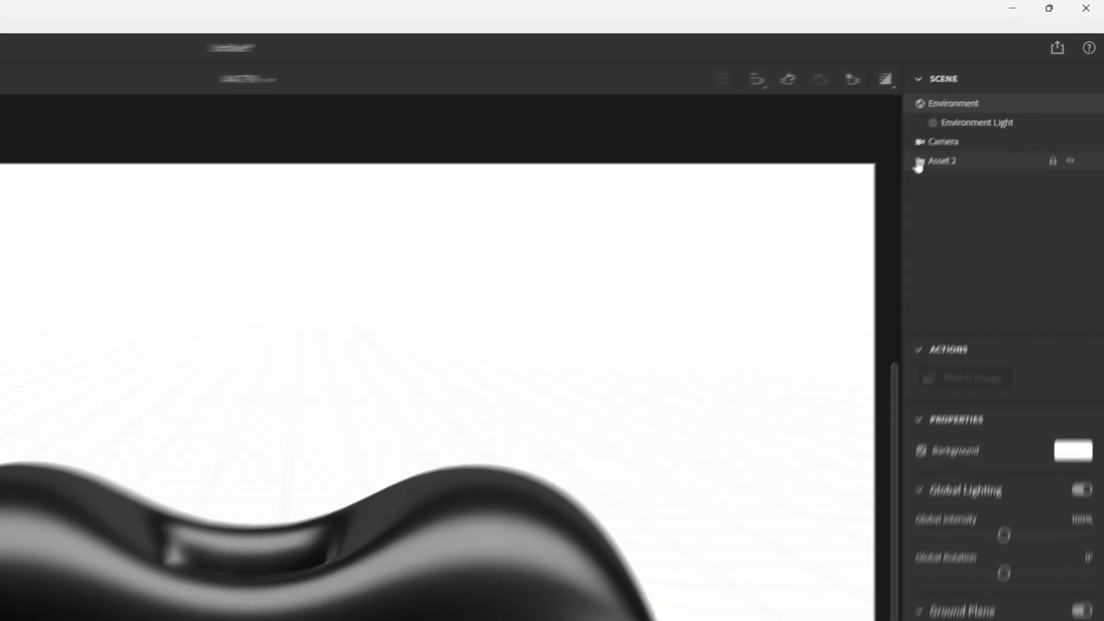
# Step: Set the camera's Z rotation to 90° and frame the PAN TER lettering upright and centred from directly above
pyautogui.click(1001, 91)
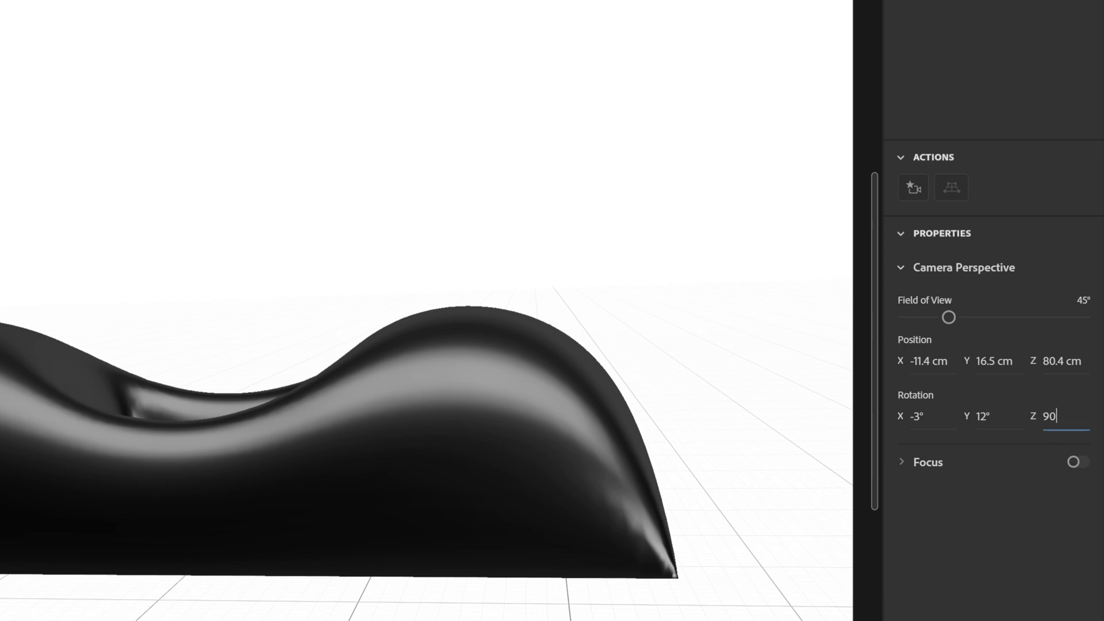
pyautogui.press('Return')
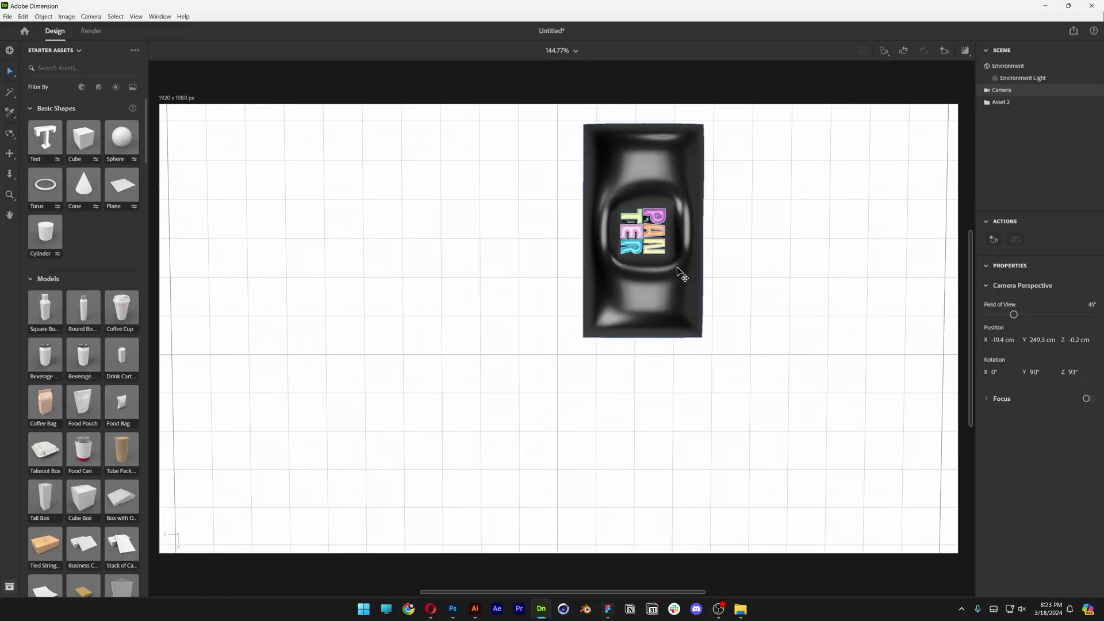
pyautogui.scroll(5, 677, 267)
pyautogui.moveTo(749, 215); pyautogui.dragTo(601, 389, button='middle')
pyautogui.click(607, 436)
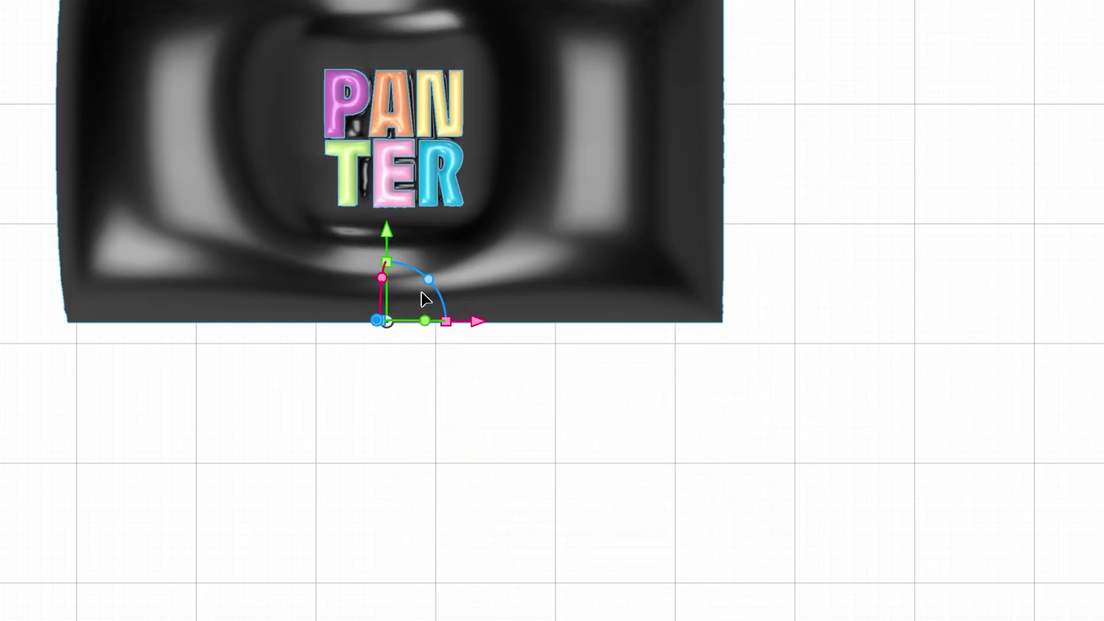
pyautogui.scroll(6, 423, 130)
pyautogui.moveTo(423, 130); pyautogui.dragTo(351, 200, button='middle')
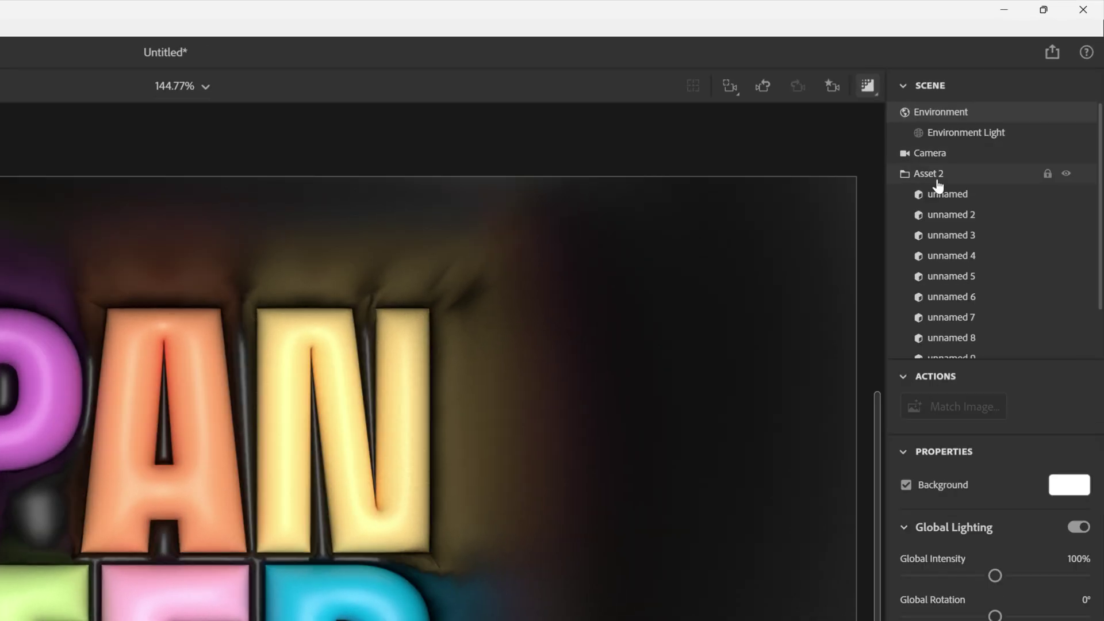
# Step: Lower the material roughness of the green T and the other letters to give them a glossy finish
pyautogui.click(1011, 103)
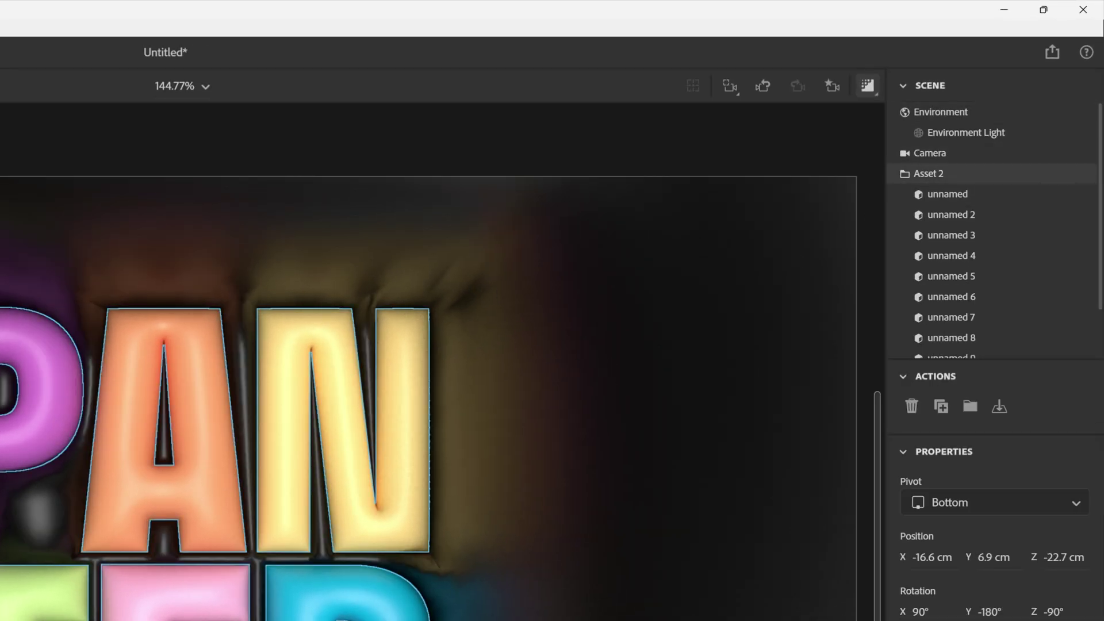
pyautogui.click(968, 264)
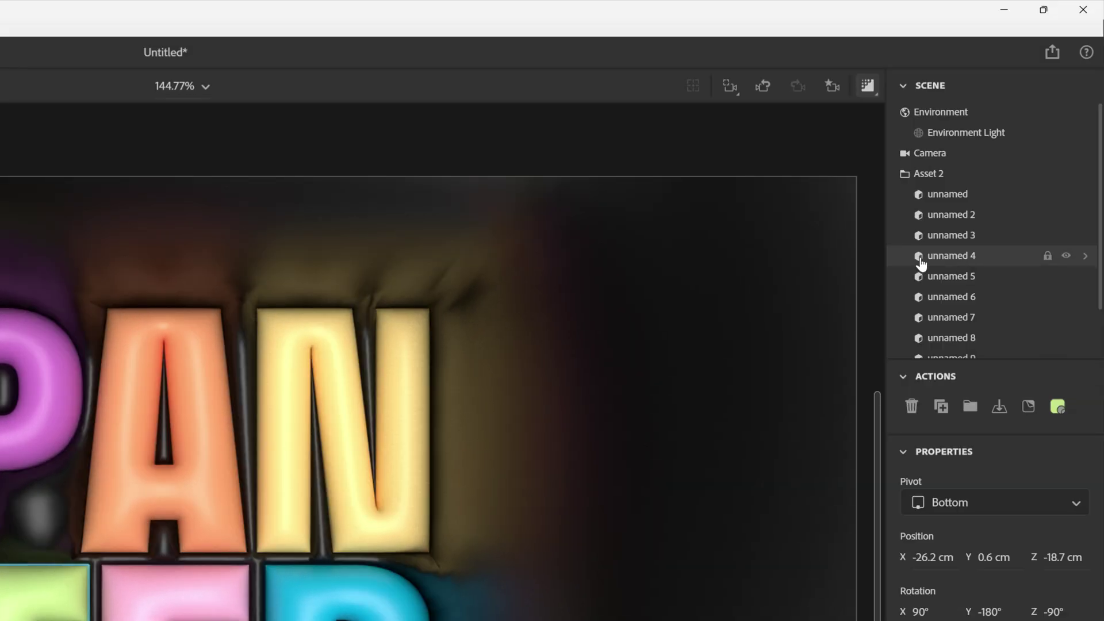
pyautogui.doubleClick(920, 262)
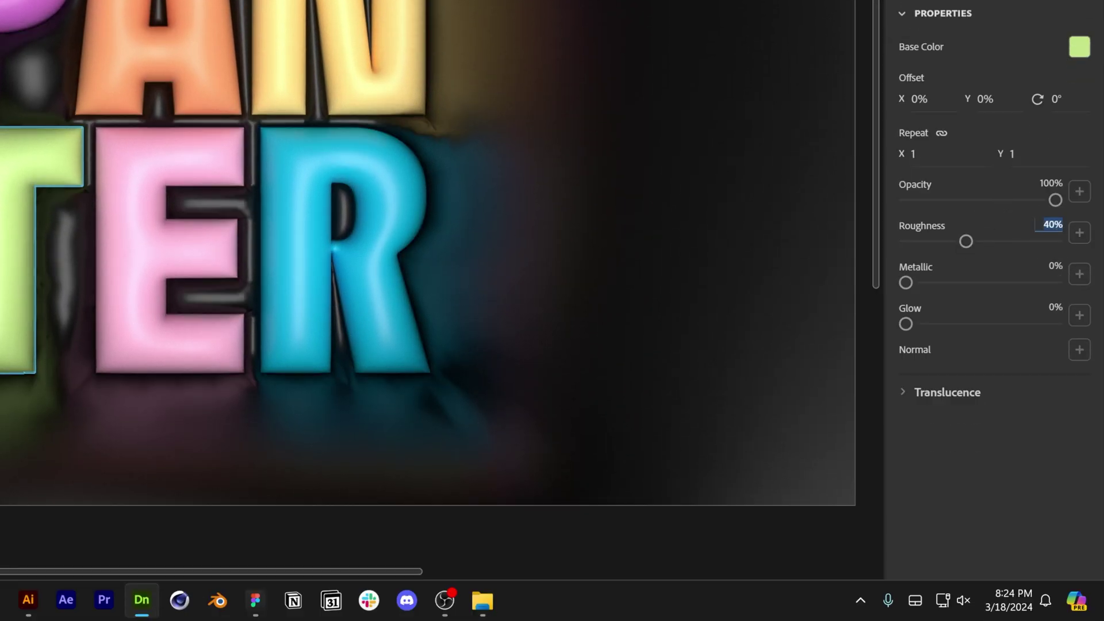
pyautogui.press('Return')
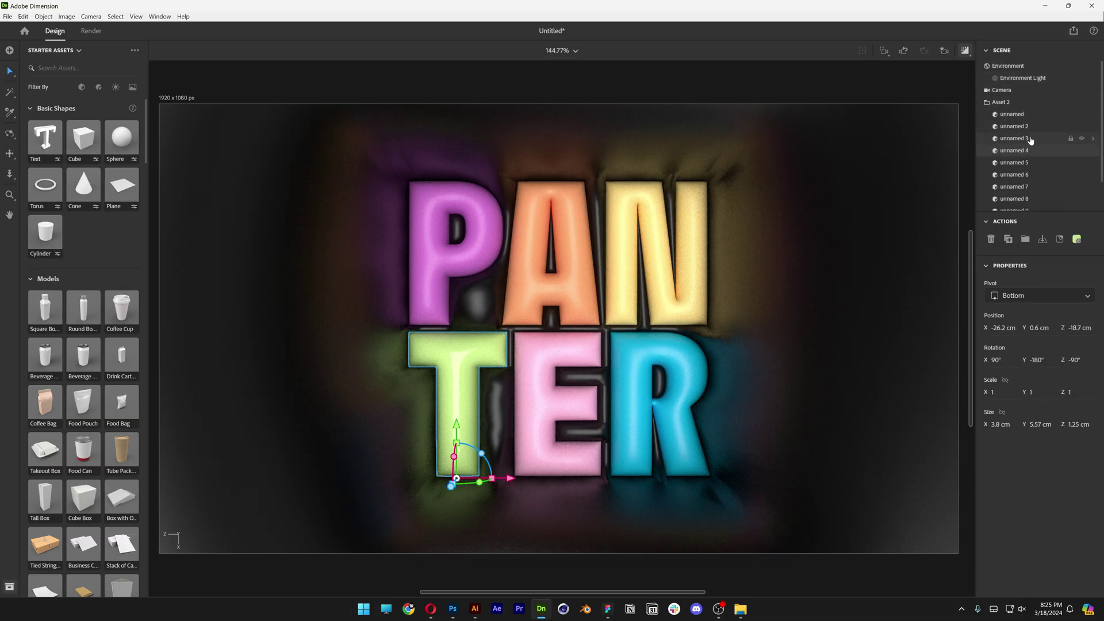
pyautogui.click(1016, 163)
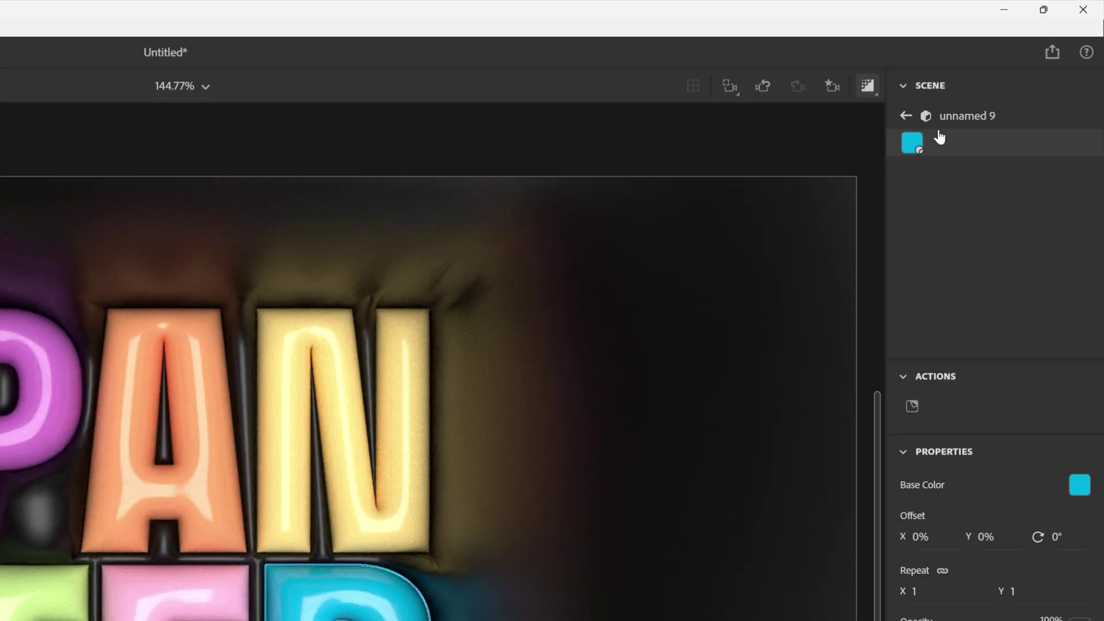
pyautogui.click(987, 68)
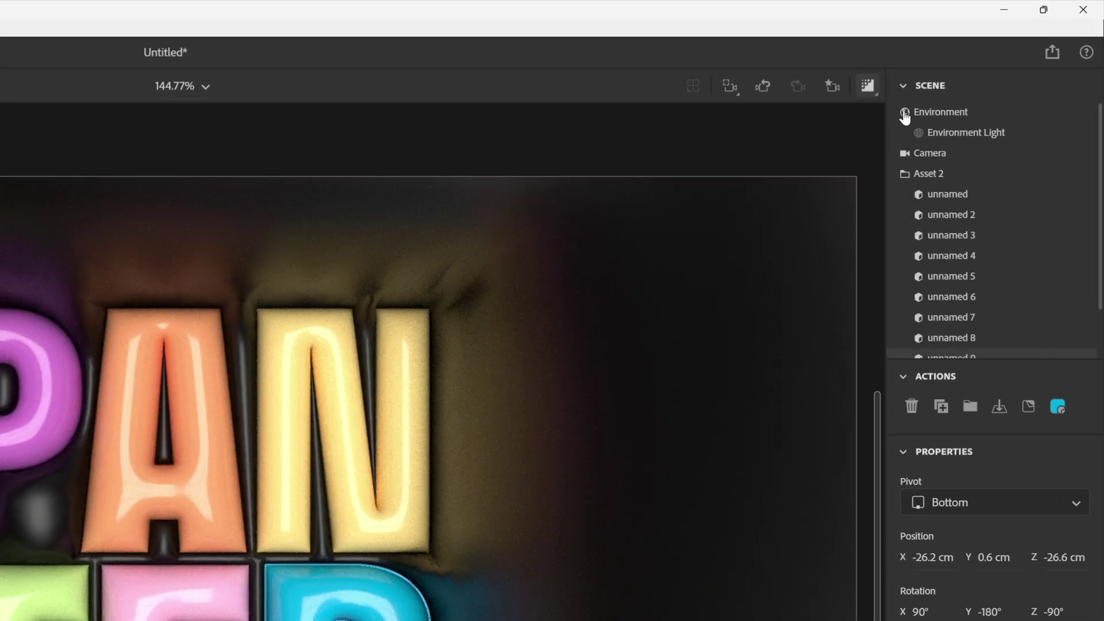
# Step: Rotate the environment light to 105° and slightly adjust its intensity
pyautogui.click(980, 134)
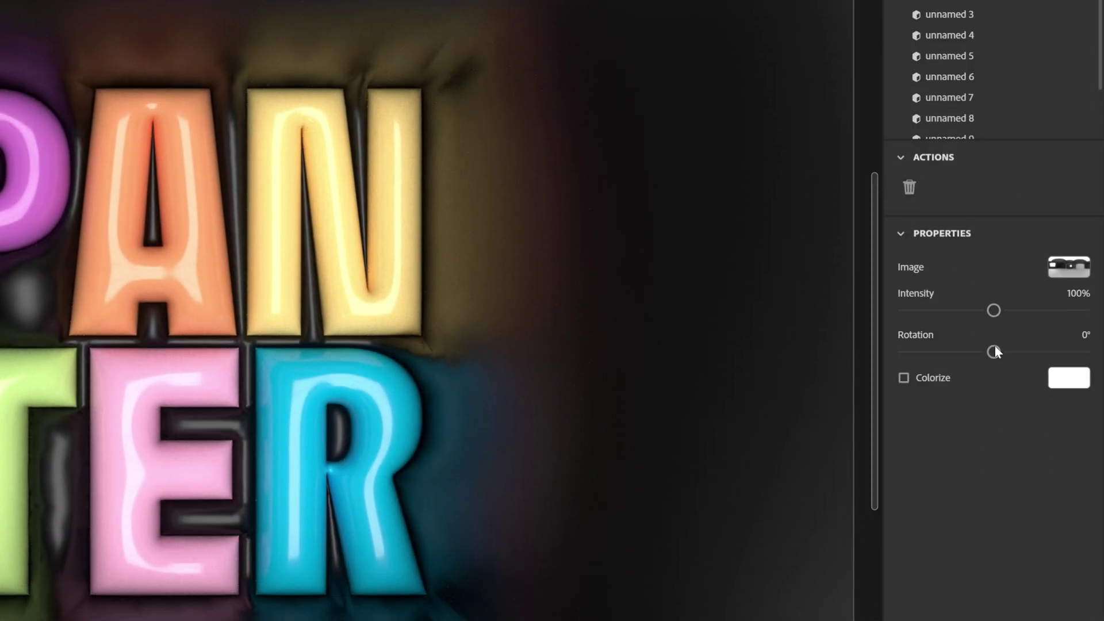
pyautogui.moveTo(994, 353); pyautogui.dragTo(1046, 352)
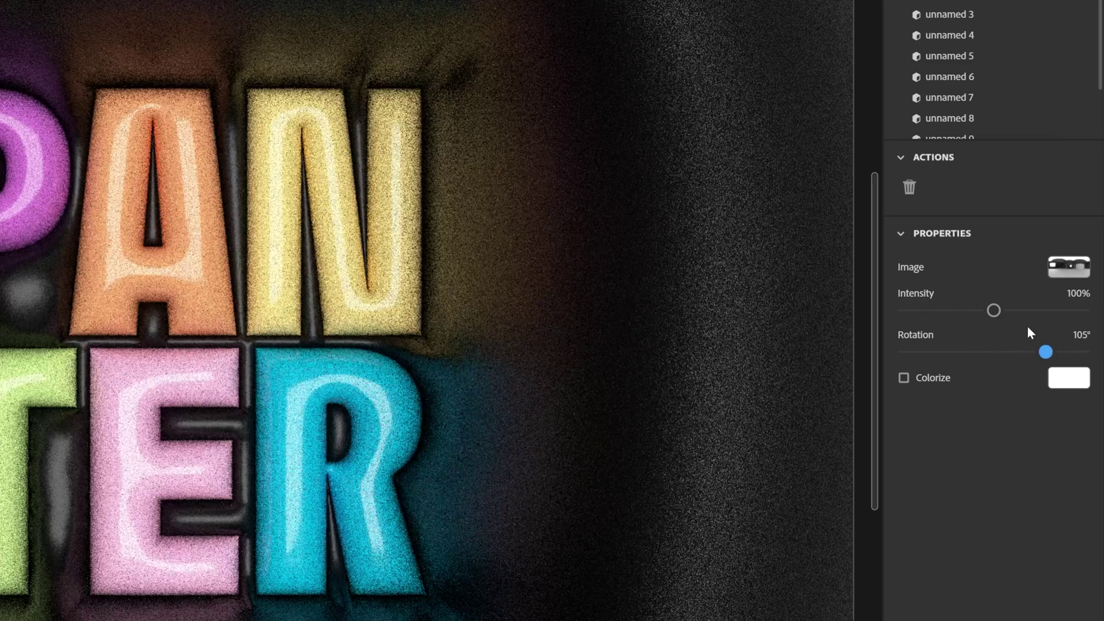
pyautogui.moveTo(993, 311); pyautogui.dragTo(989, 314)
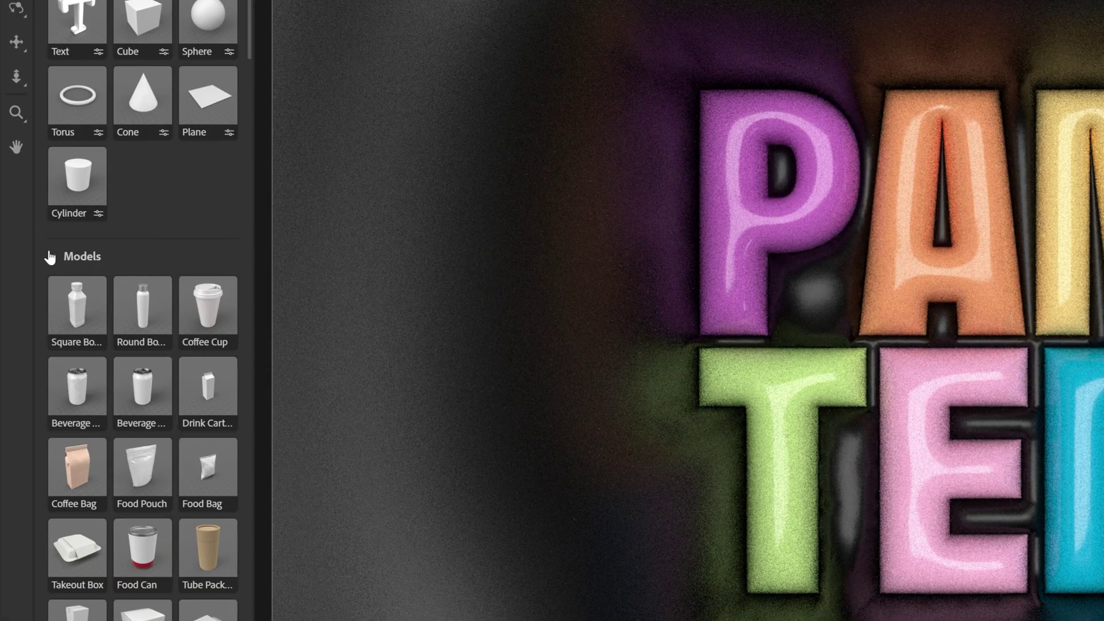
# Step: Try the Studio Key and Fill environment light, and replace it with Studio Front Key Light
pyautogui.click(50, 257)
pyautogui.click(52, 292)
pyautogui.click(51, 326)
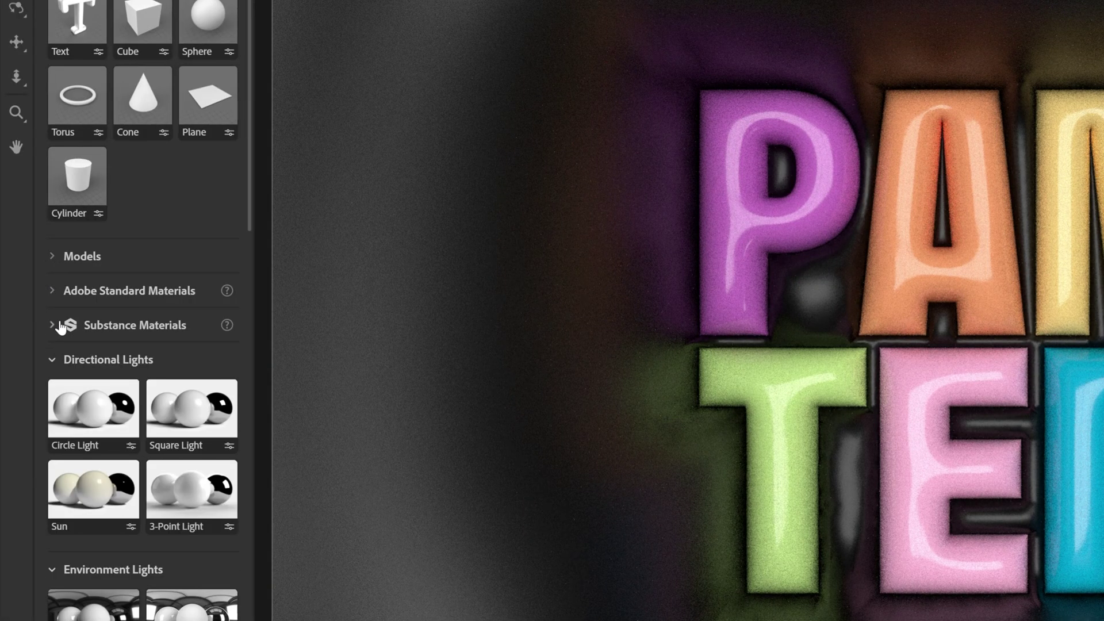
pyautogui.scroll(-6, 147, 365)
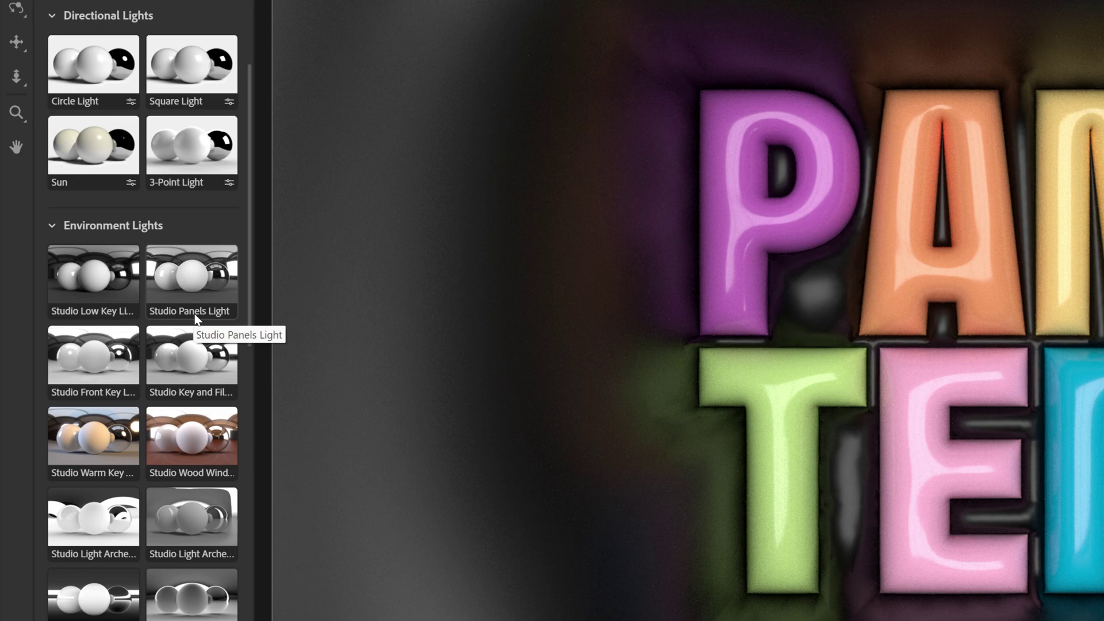
pyautogui.click(192, 361)
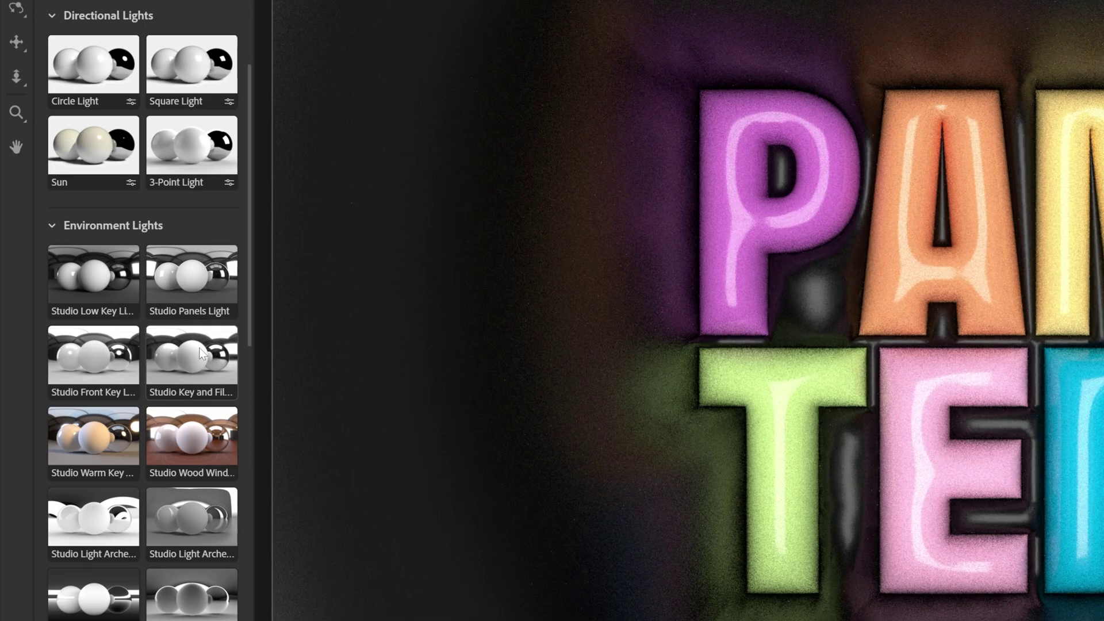
pyautogui.click(104, 361)
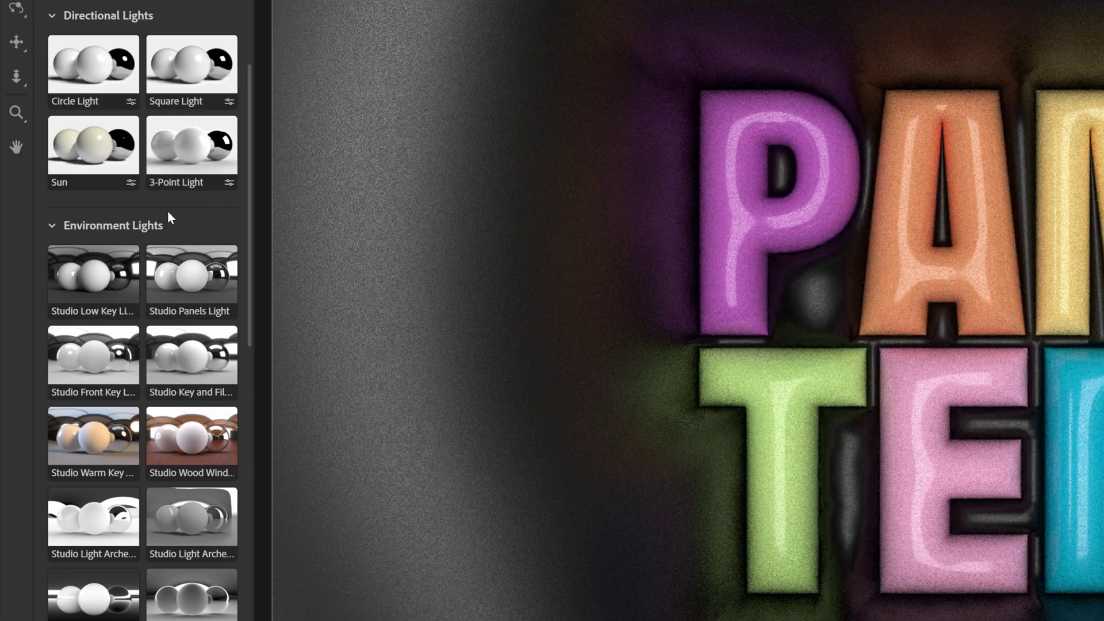
# Step: Add a 3-Point Light to the scene and hide its key light and back light
pyautogui.click(159, 151)
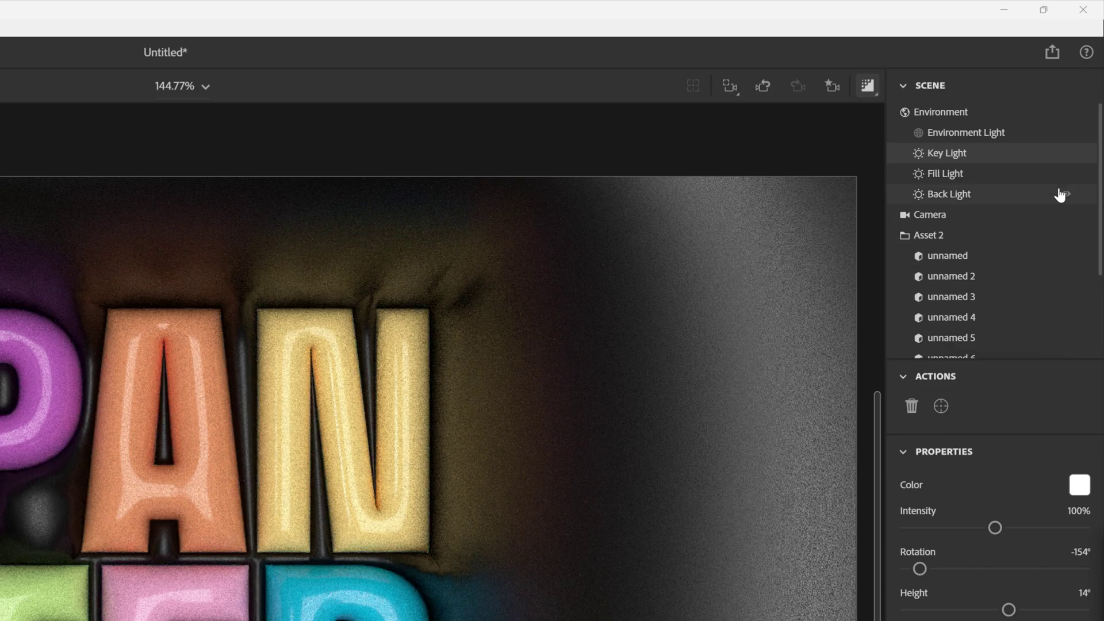
pyautogui.click(1066, 154)
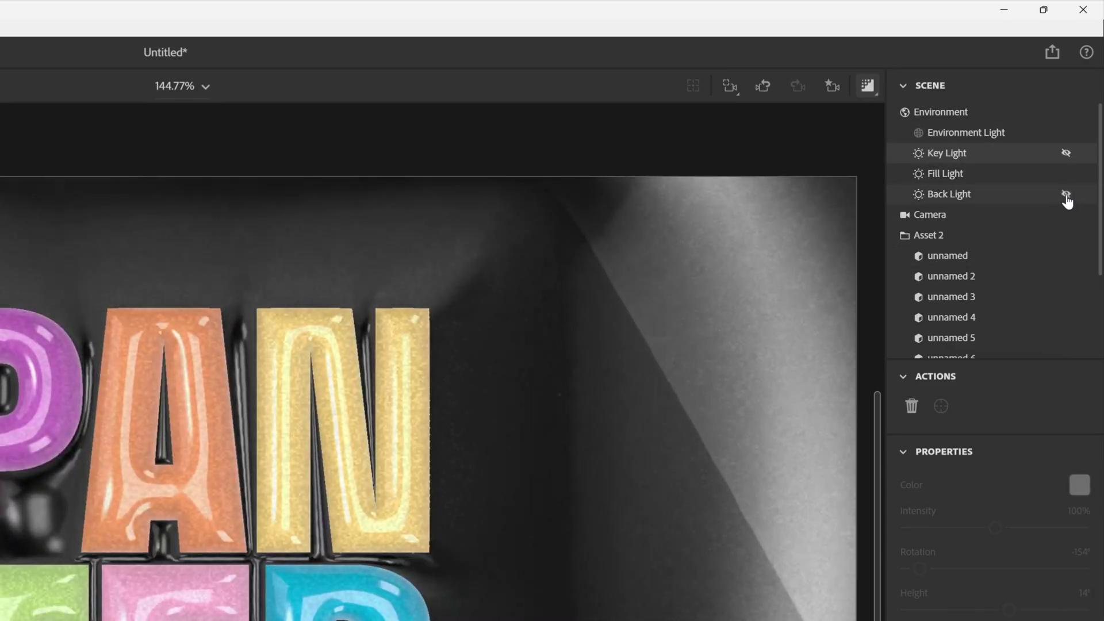
pyautogui.click(1066, 195)
# Step: Set the fill light's rotation to -26°
pyautogui.click(993, 174)
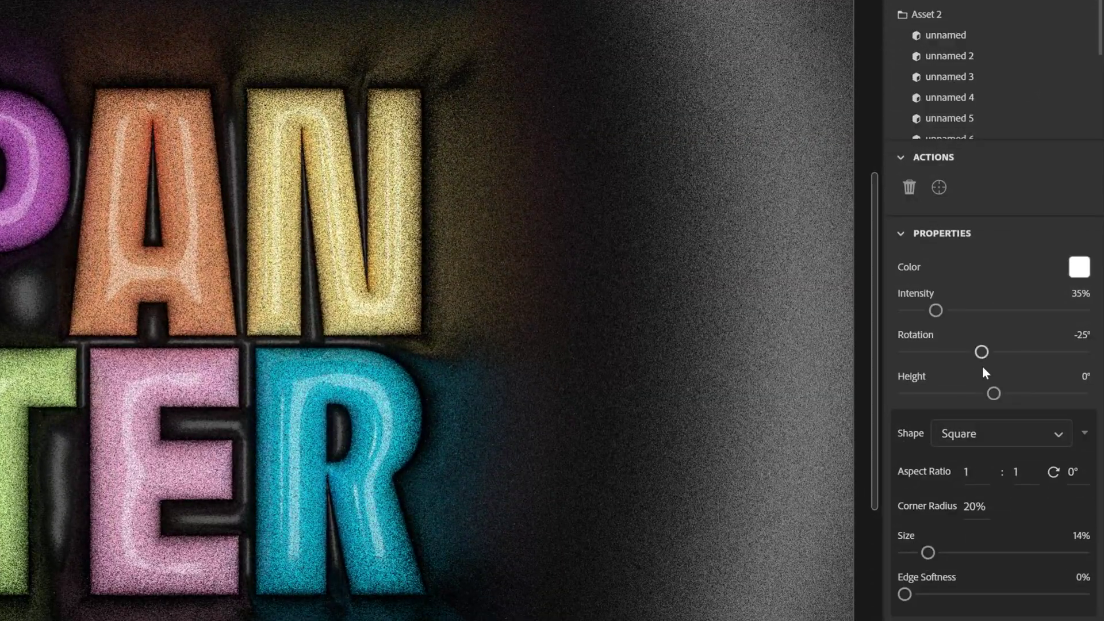
pyautogui.moveTo(982, 352)
pyautogui.mouseDown()
pyautogui.moveTo(956, 353)
pyautogui.moveTo(980, 351)
pyautogui.mouseUp()
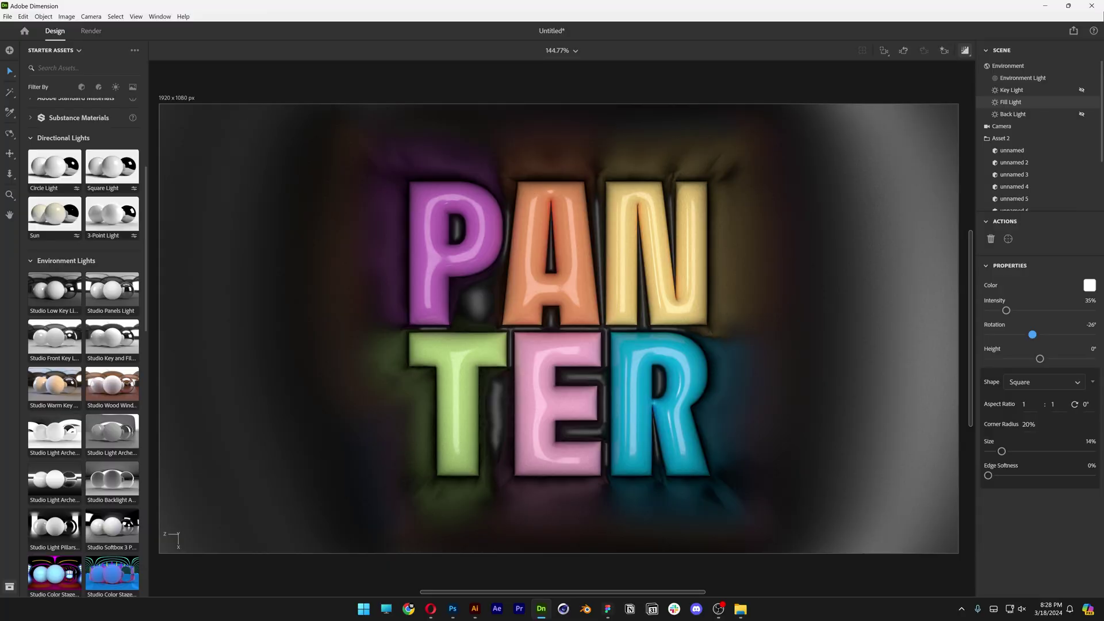